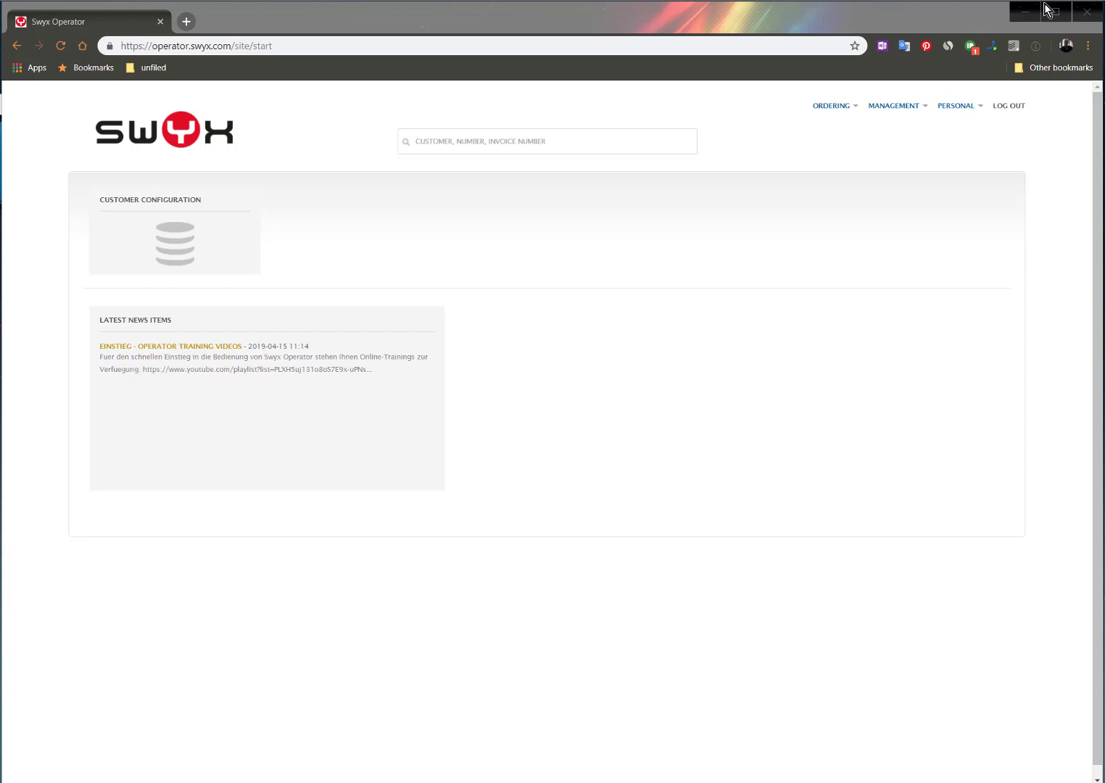
Open the customer 'Demo - Swyx Training Video' from the list of all customers in customer configuration
click(191, 246)
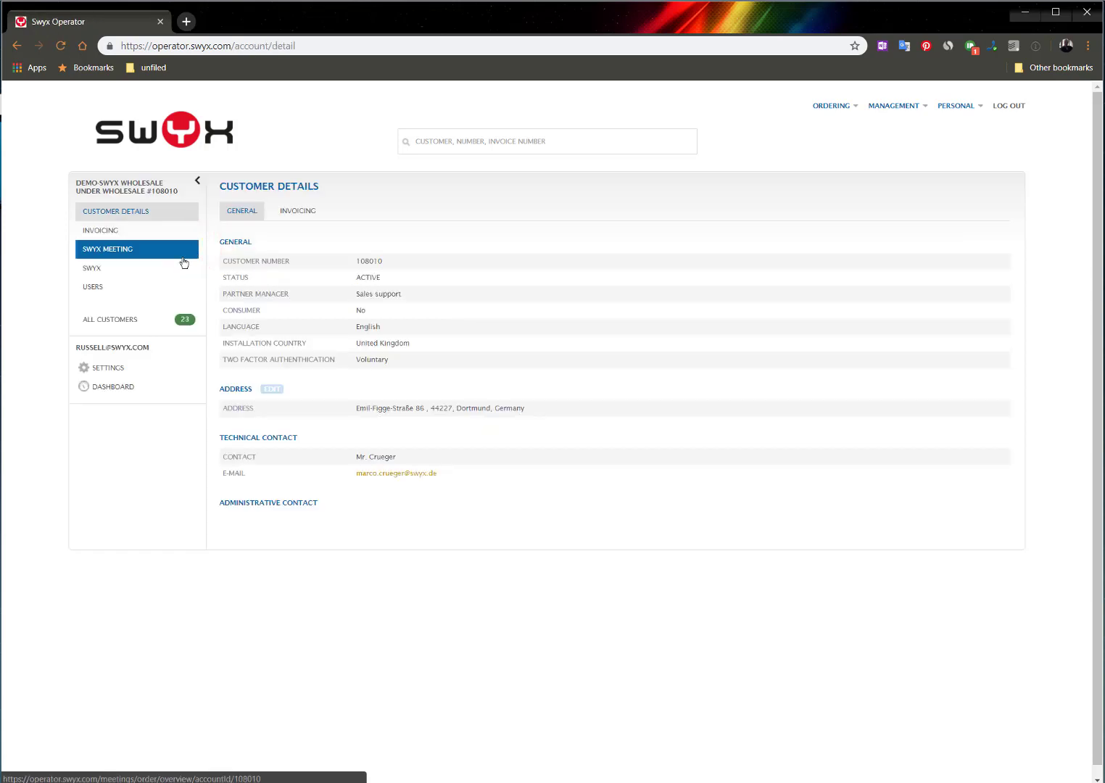
click(120, 323)
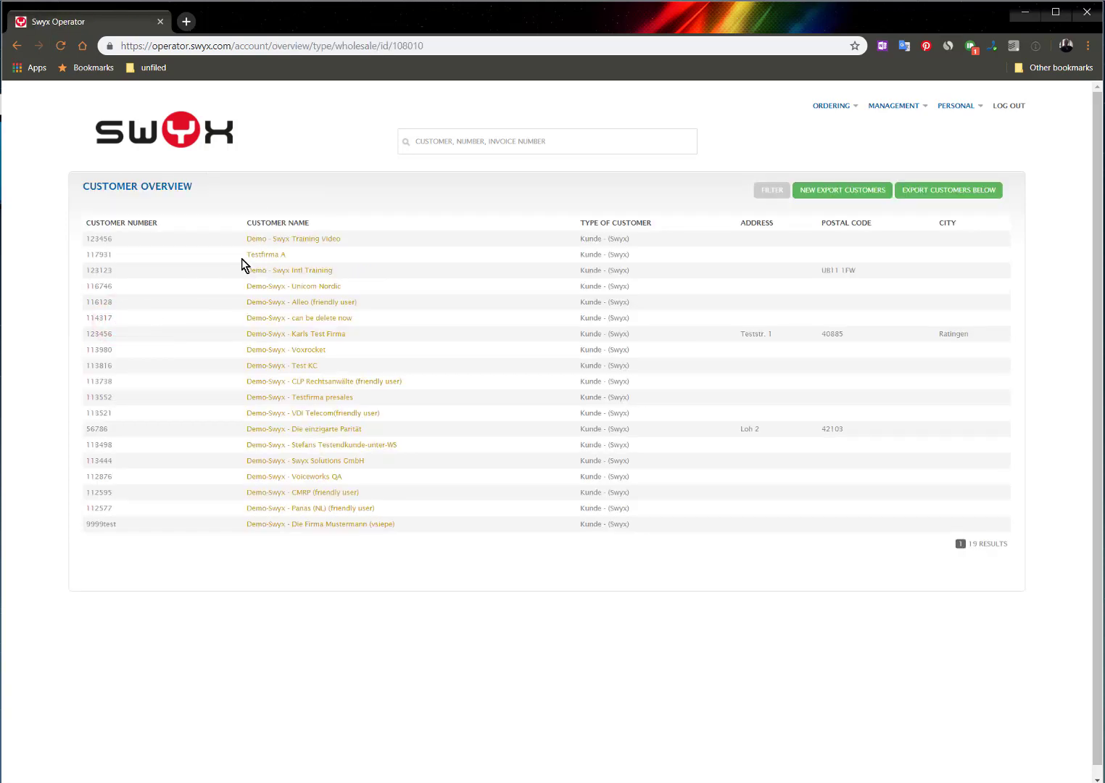
click(260, 240)
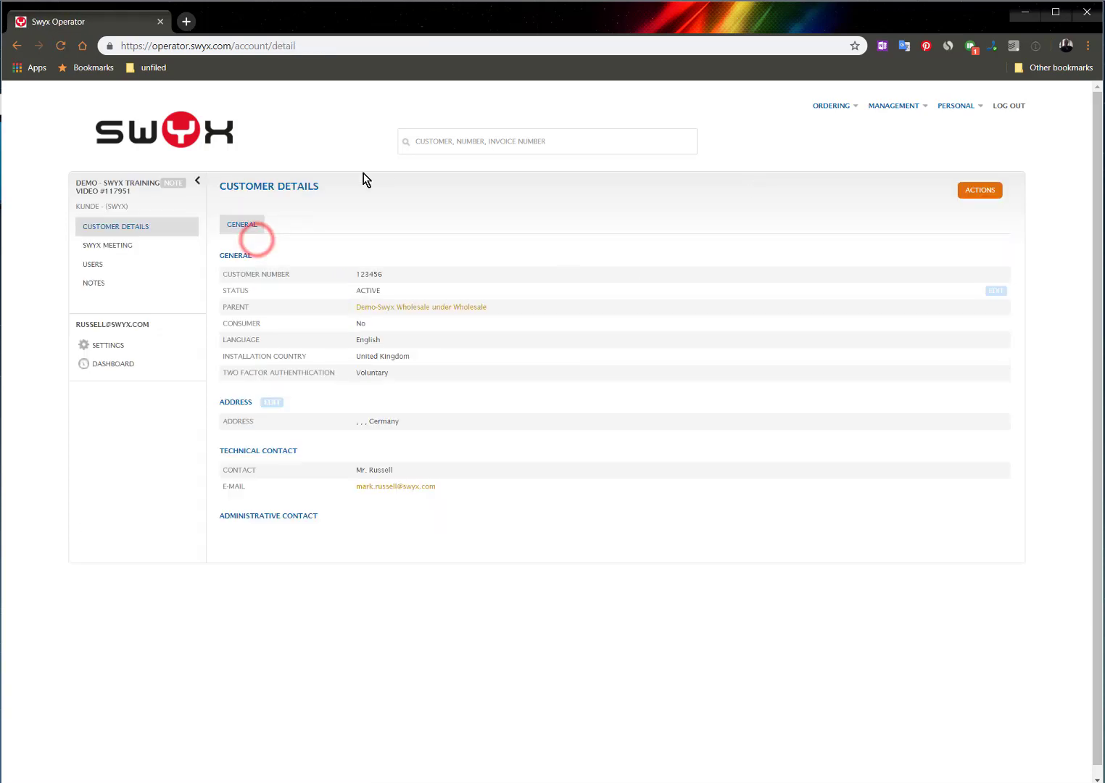
Search the customer, number or invoice search for 'video'
click(441, 140)
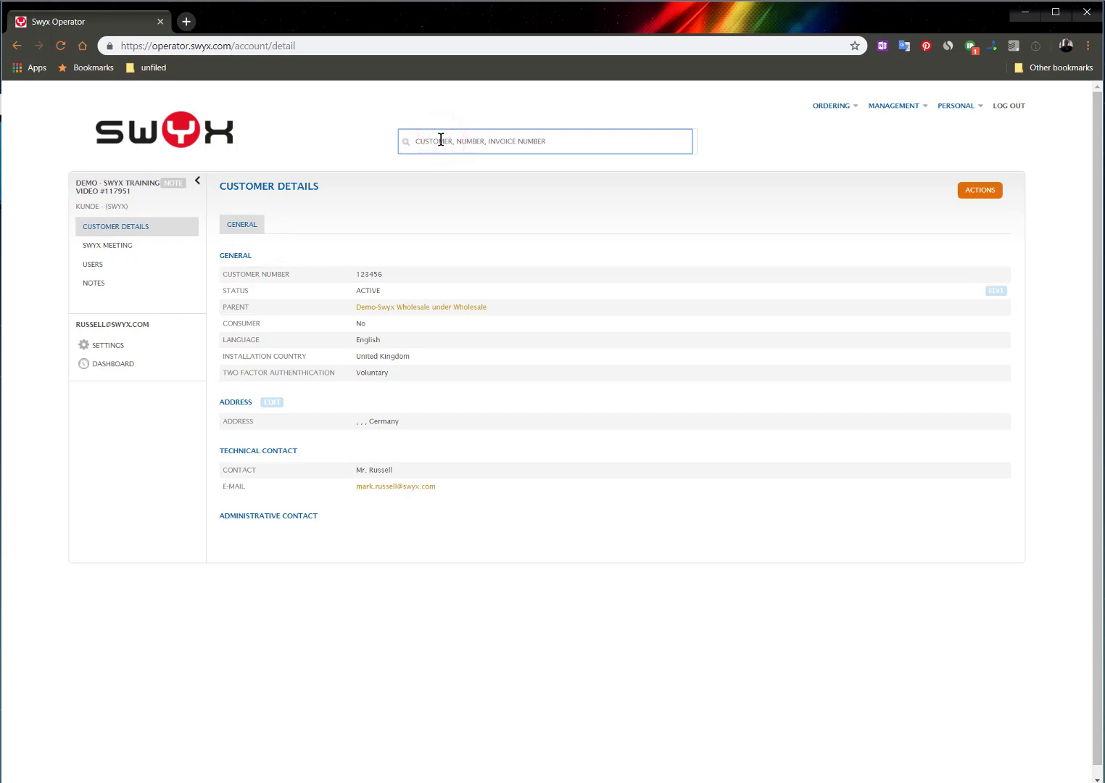
text(video)
key(Return)
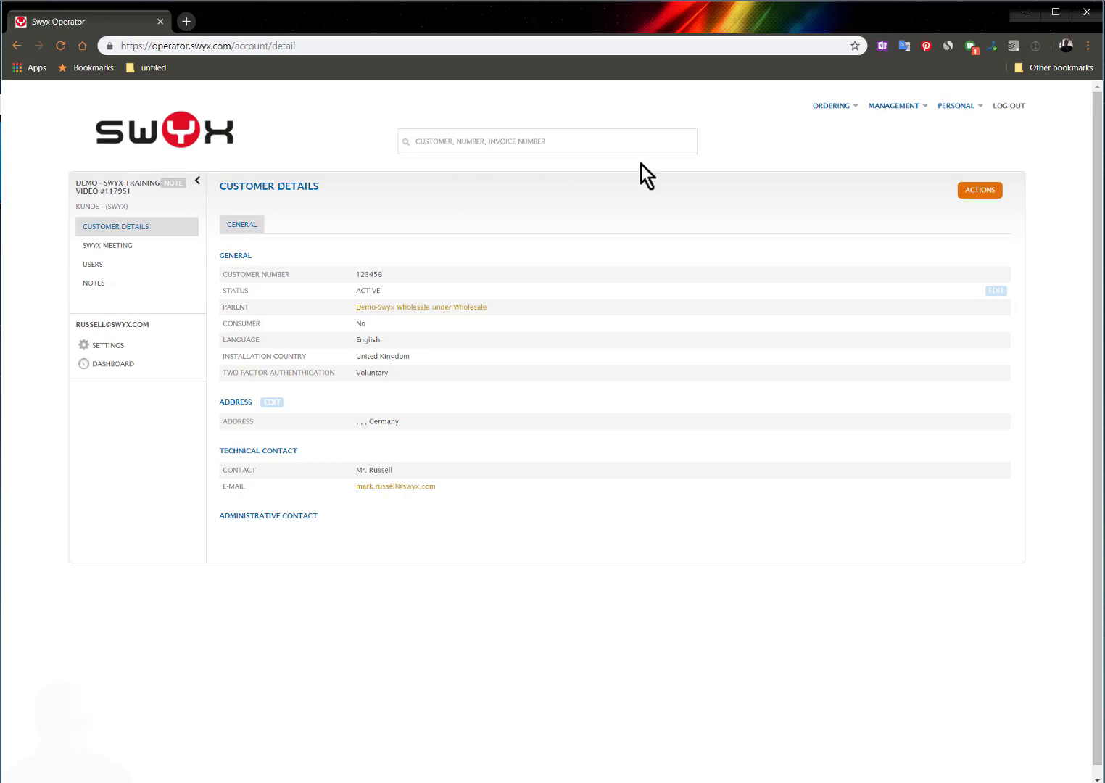
Start a new Swyx Meeting order and set its reference to 'NFR Partner -'
mouse_move(829, 106)
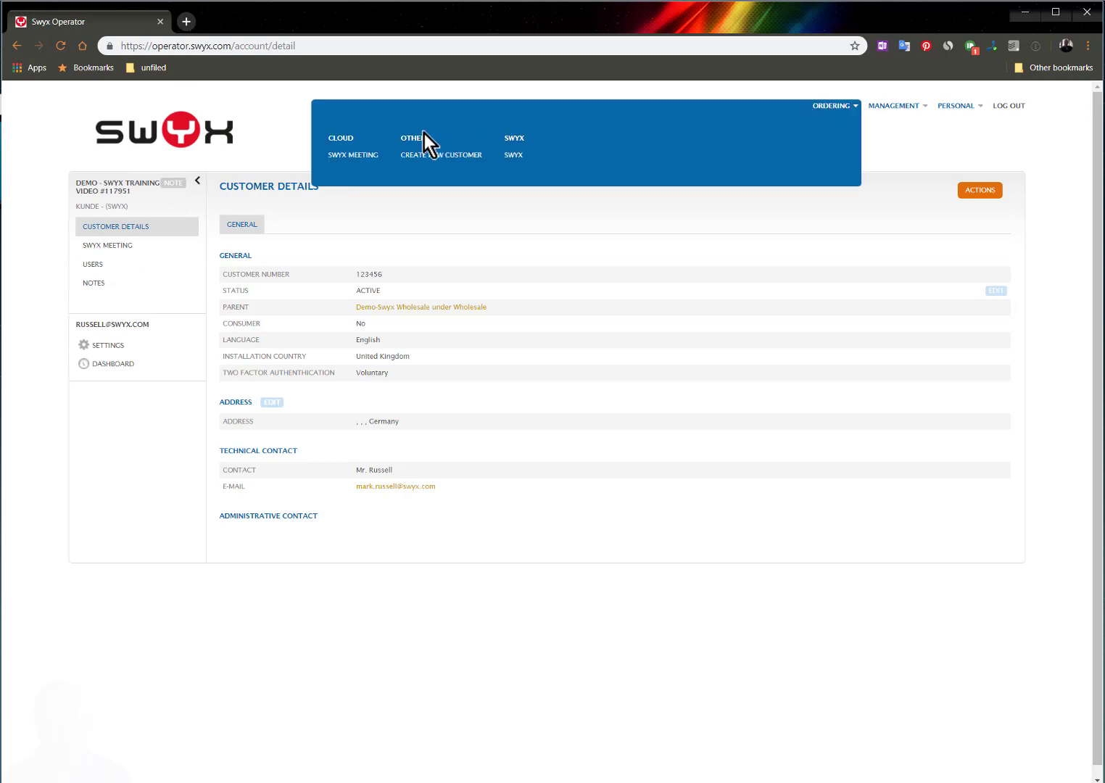
click(354, 154)
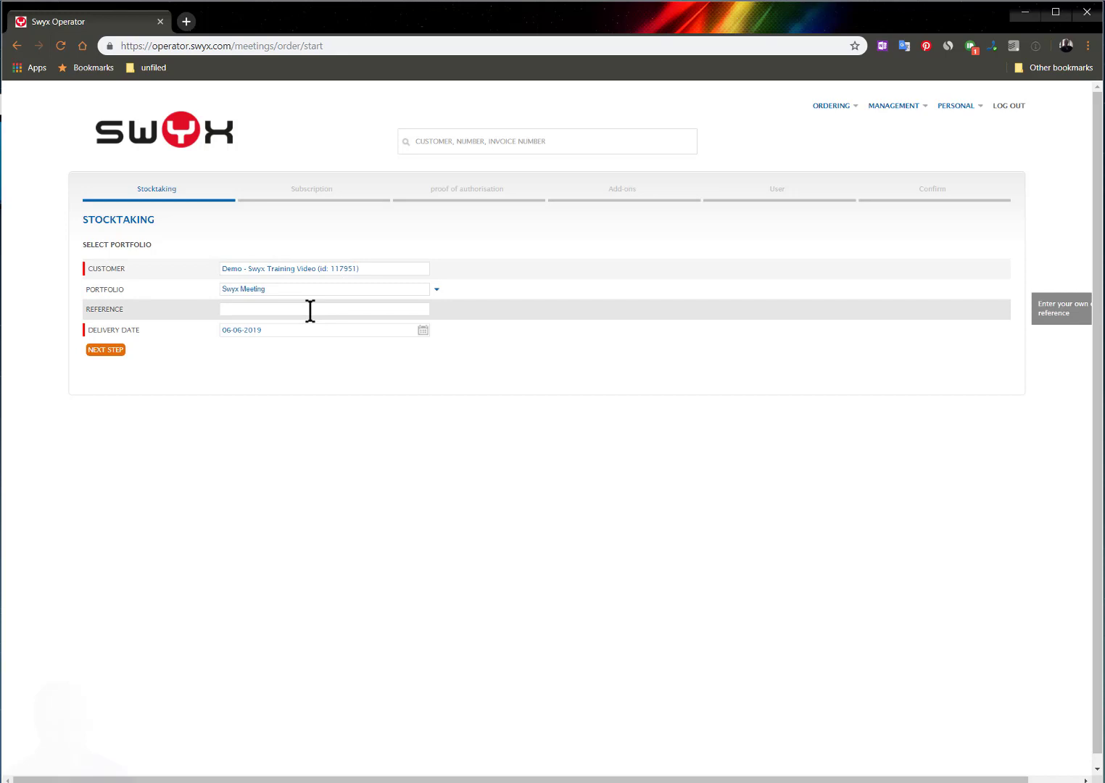
click(309, 310)
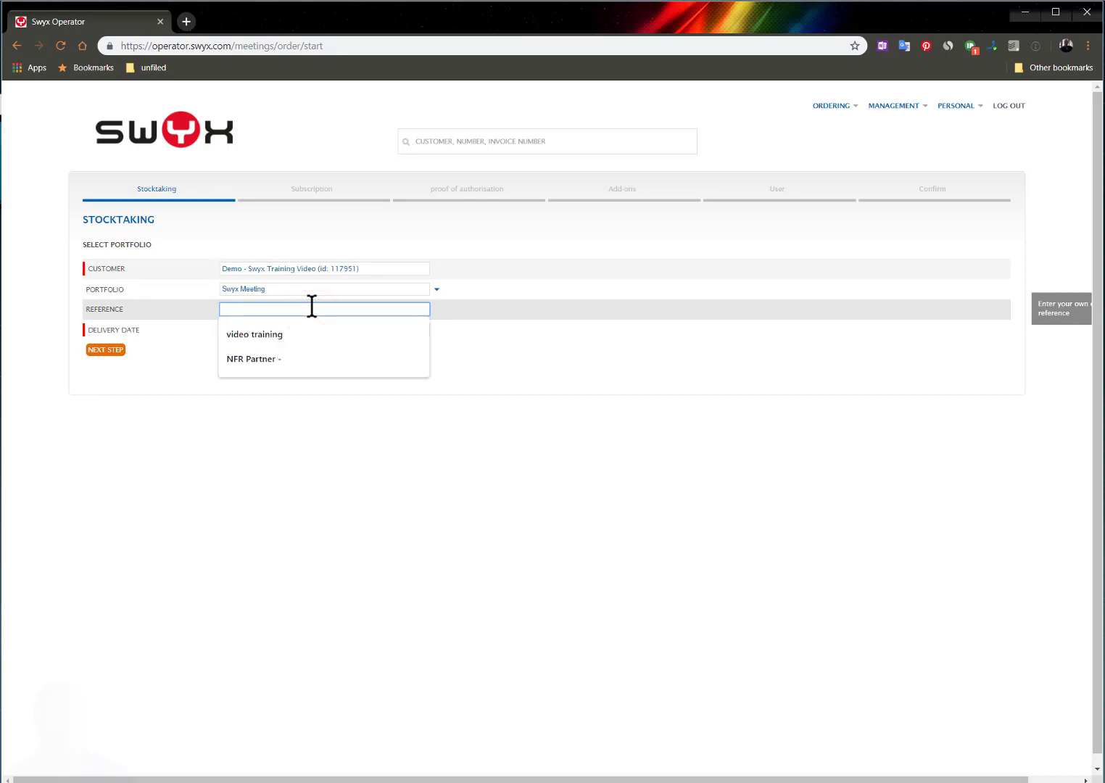
text(N)
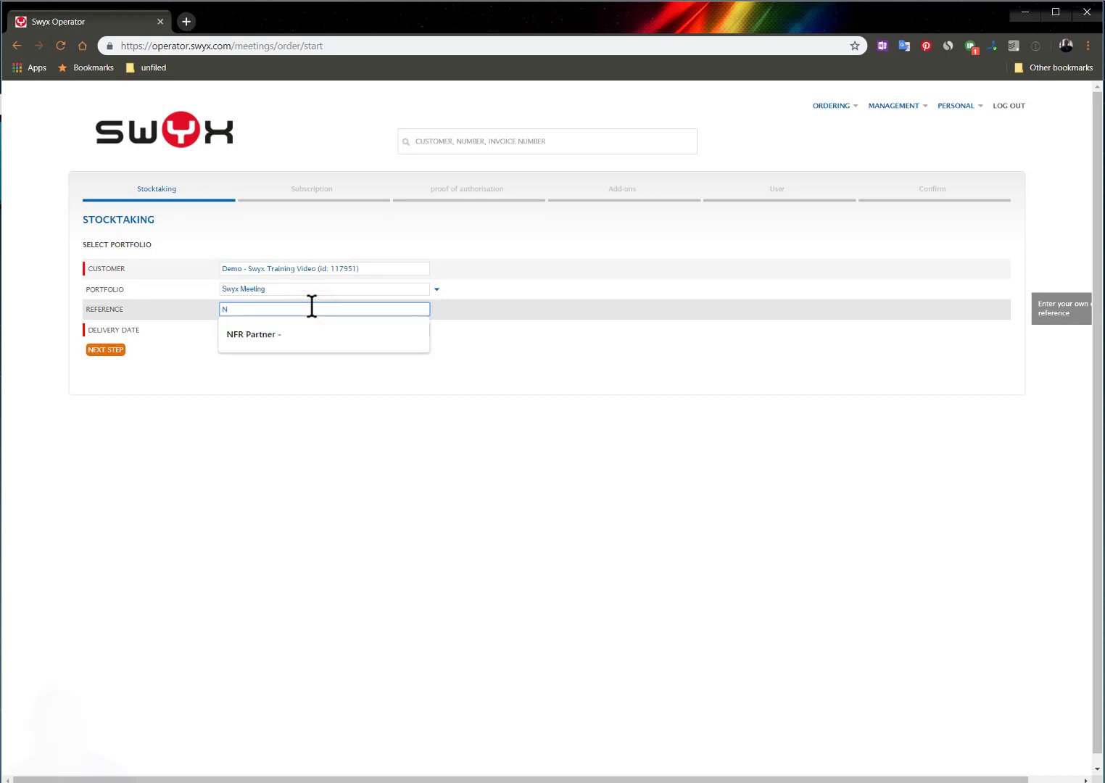
text(FR Partner)
click(322, 329)
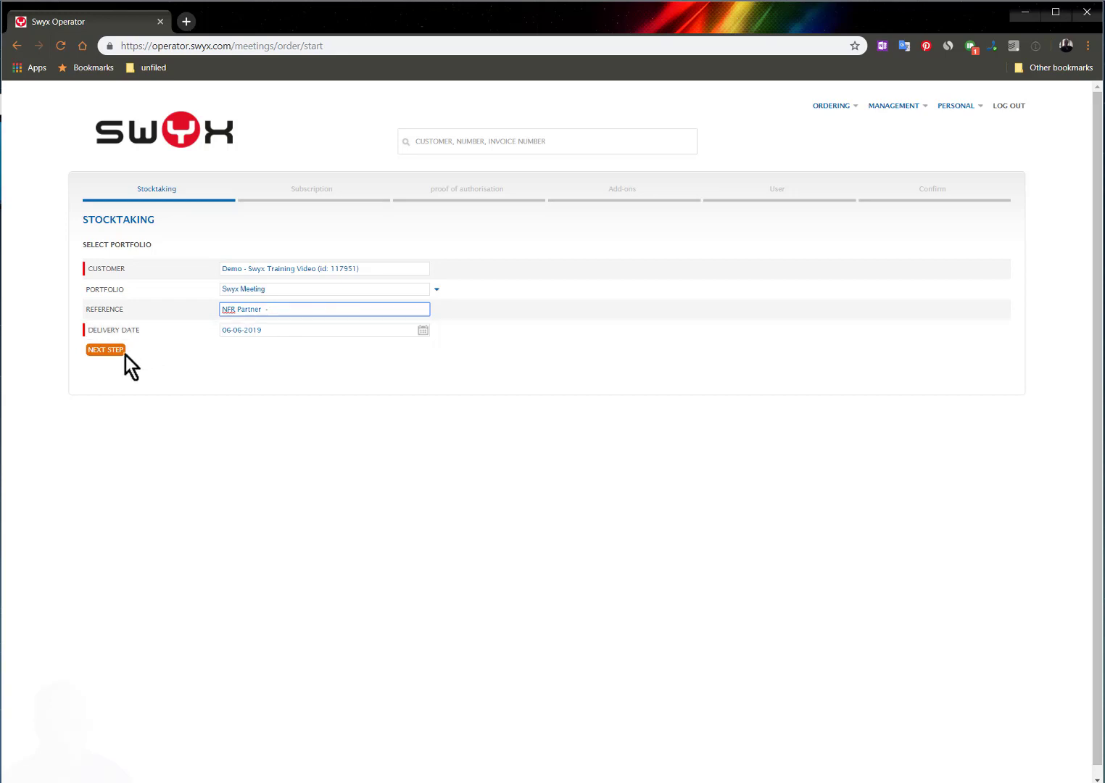
Continue through stocktaking and subscription with the Swyx Meeting 2 product
click(107, 350)
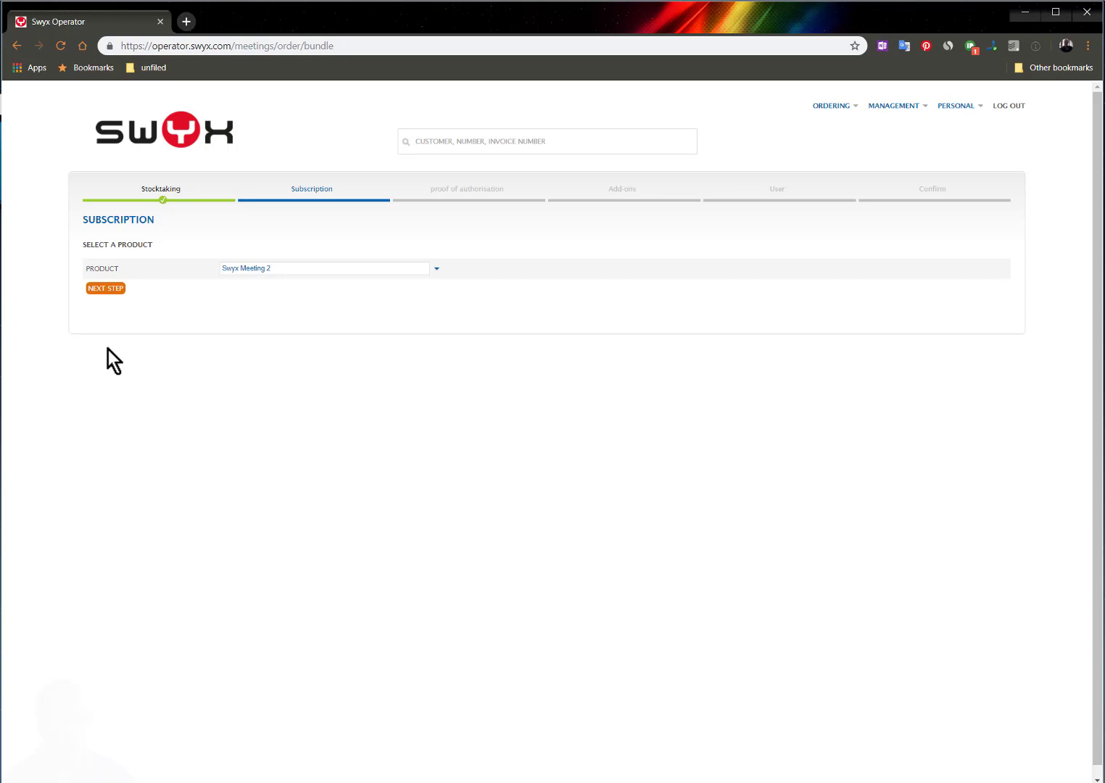
click(113, 289)
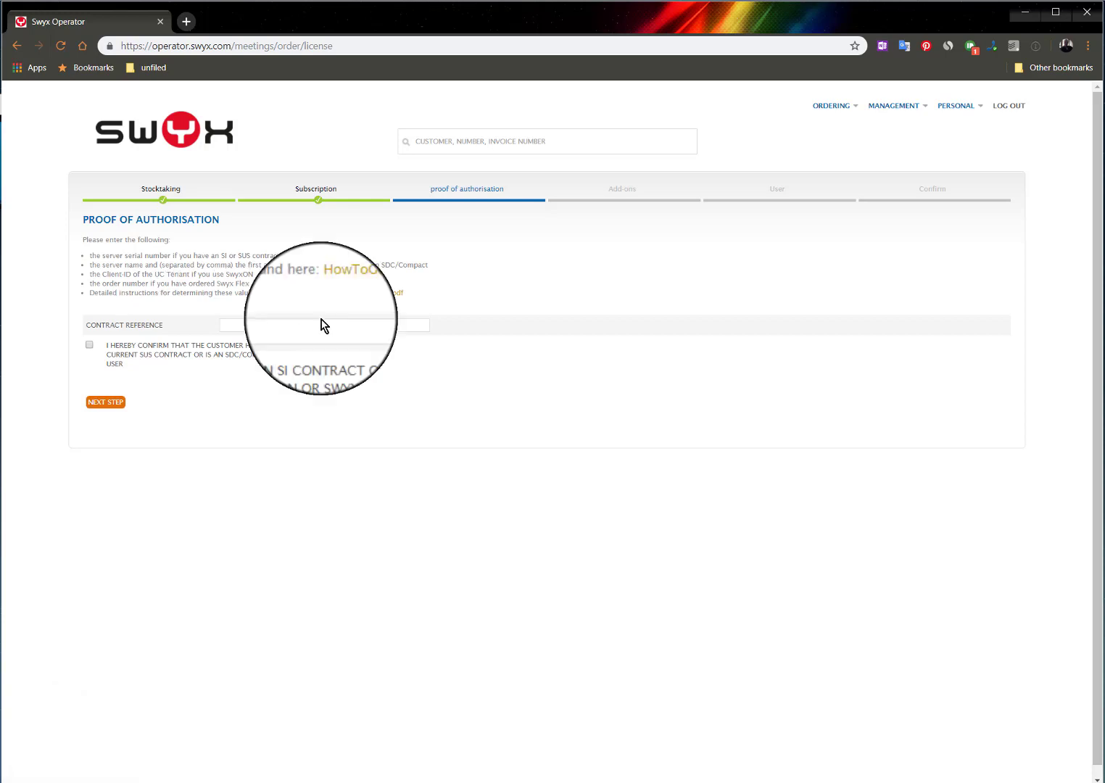
Open the HowToGetServerInfo.pdf instructions, read through all pages, and close the document tab
click(357, 294)
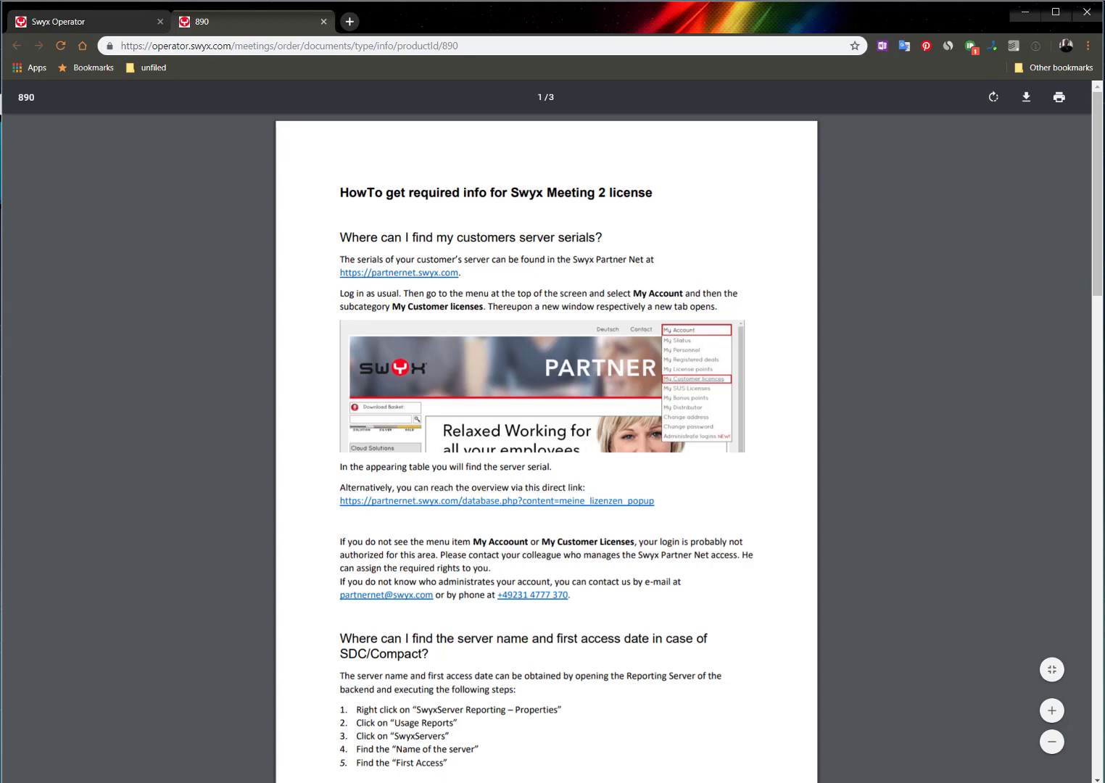
scroll(682, 445, down, 3)
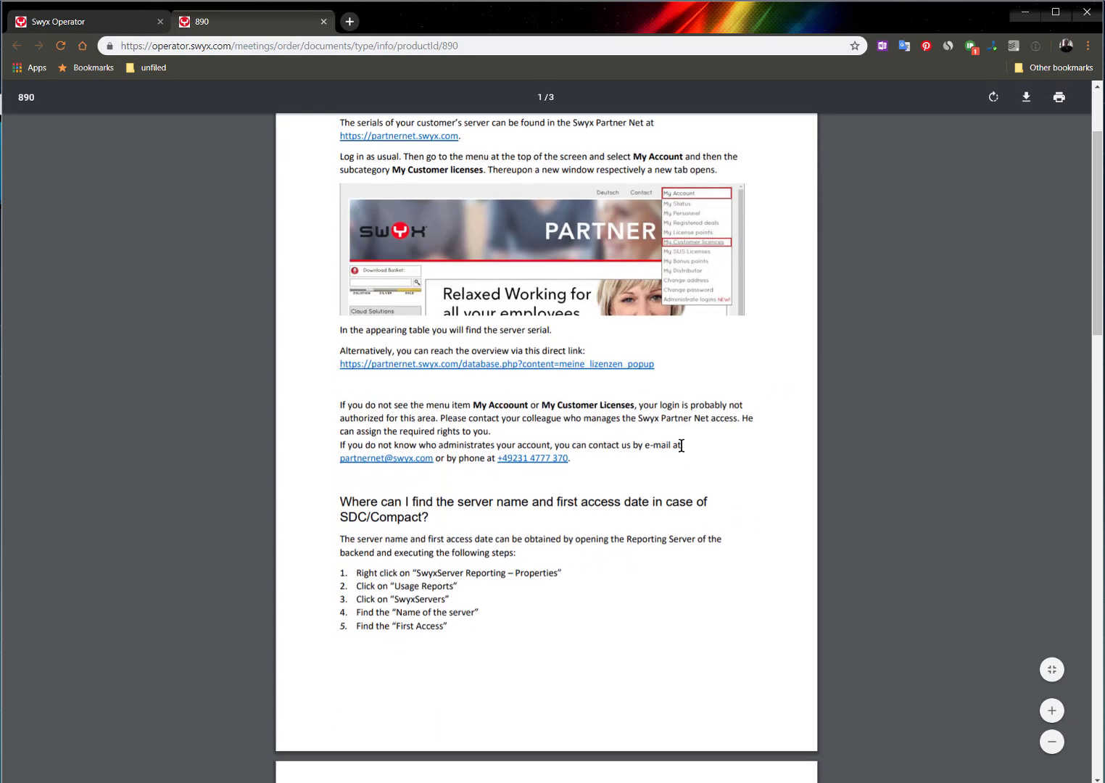
scroll(682, 446, down, 2)
scroll(682, 445, down, 1)
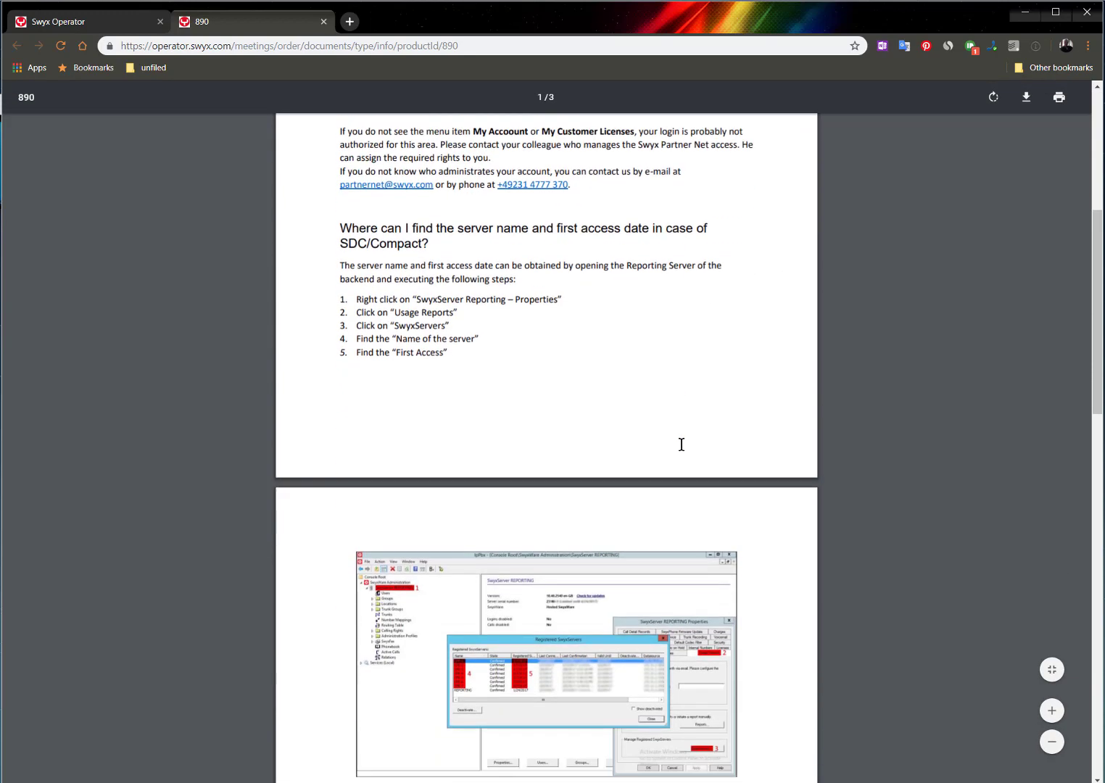
scroll(681, 445, down, 1)
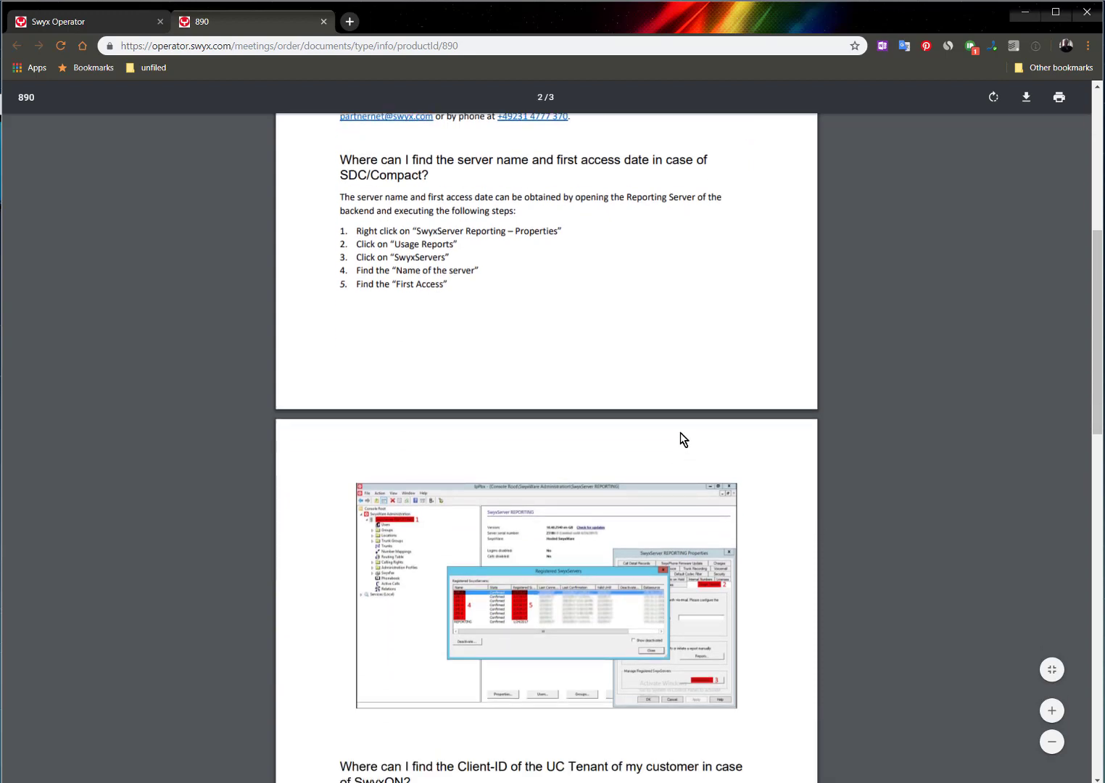
scroll(681, 435, down, 7)
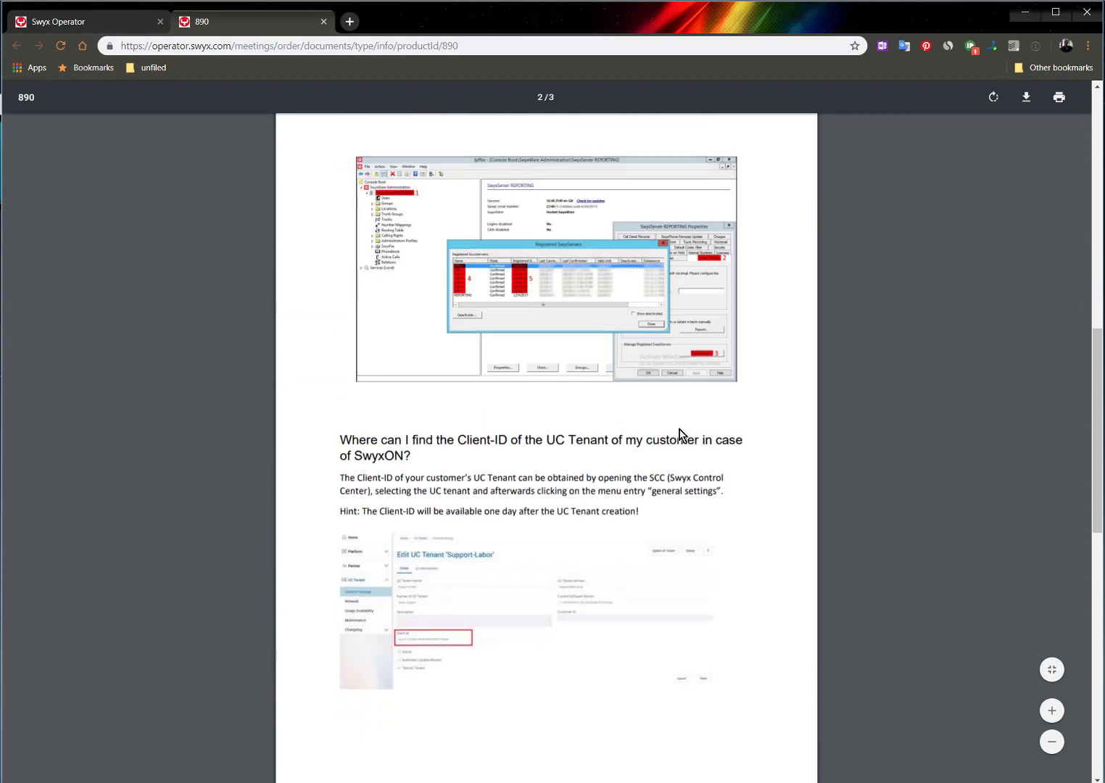
scroll(682, 435, down, 1)
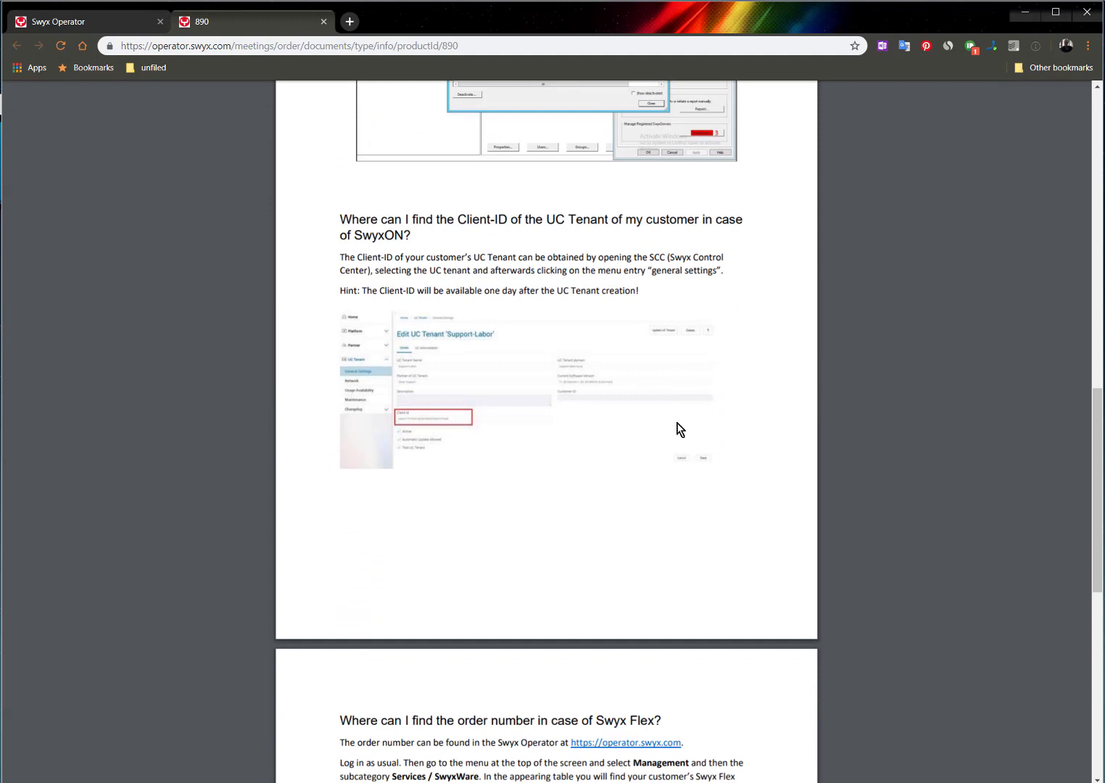
scroll(680, 430, down, 9)
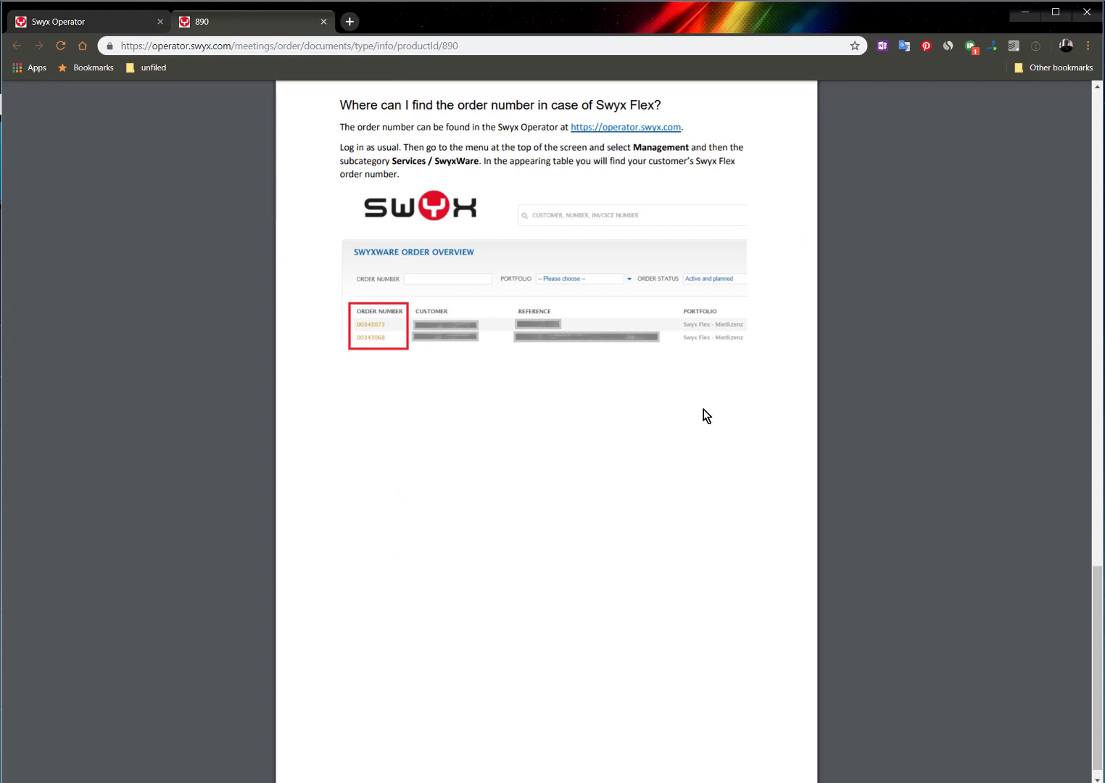
click(323, 22)
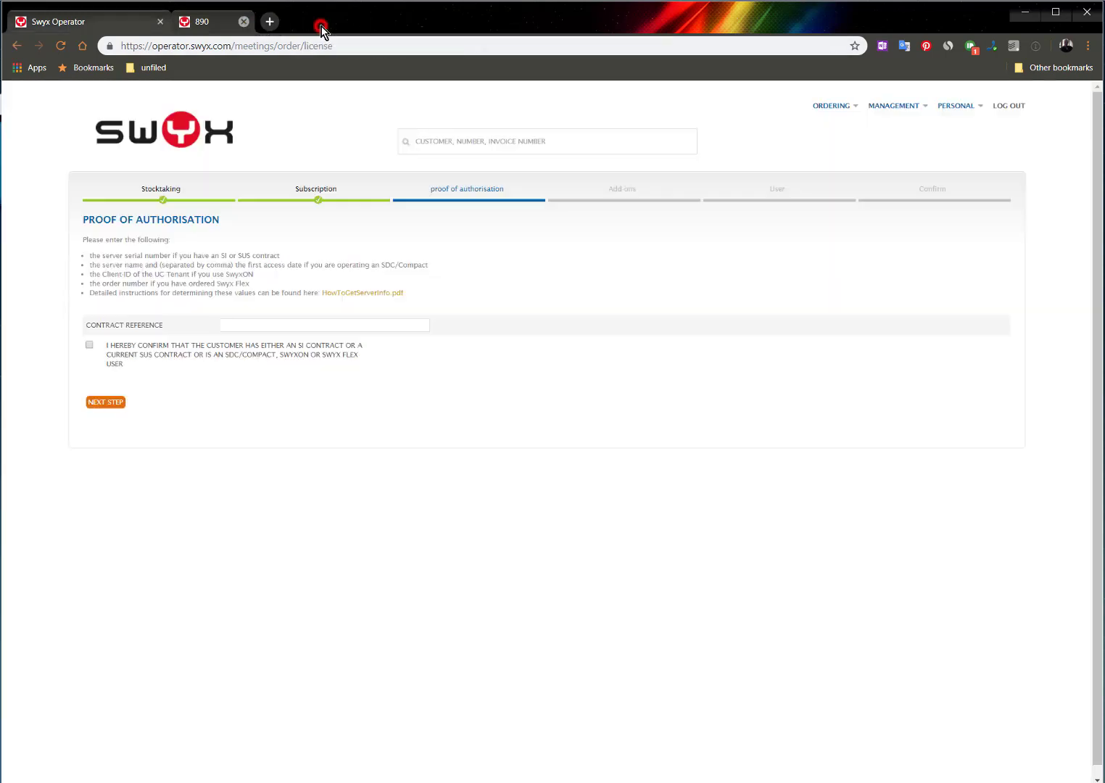
Enter the contract reference, tick the SI/SUS contract confirmation, and continue to the next step
click(243, 324)
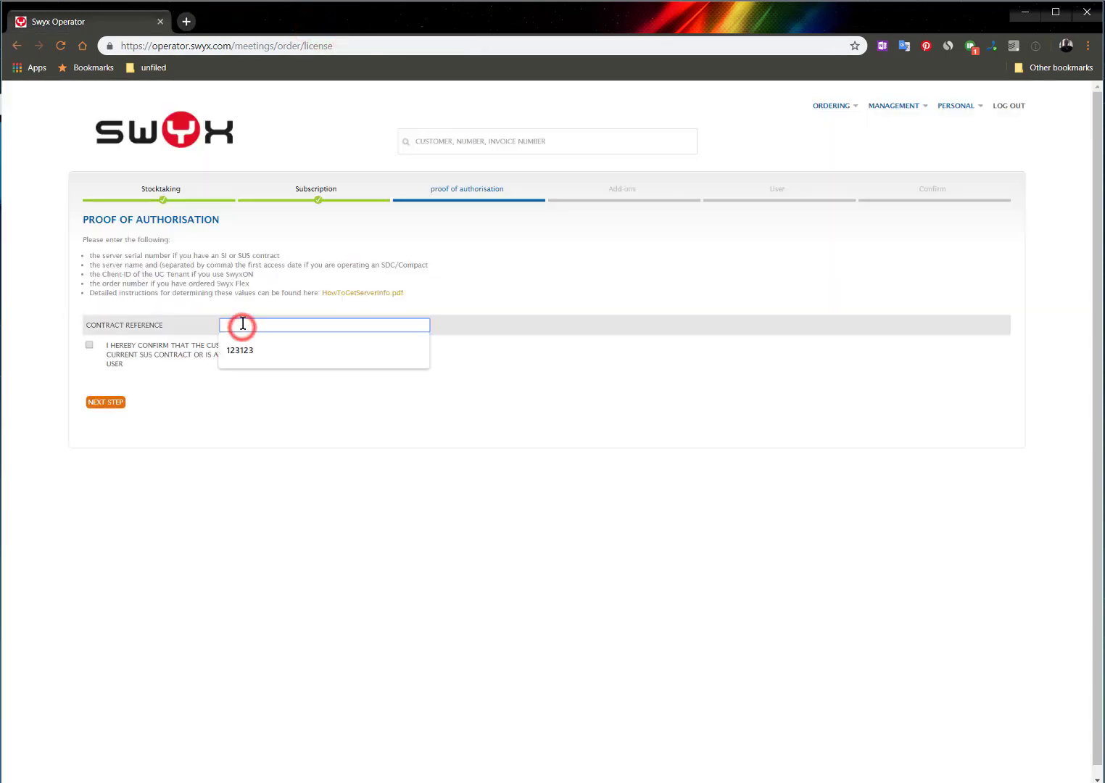
text(123456)
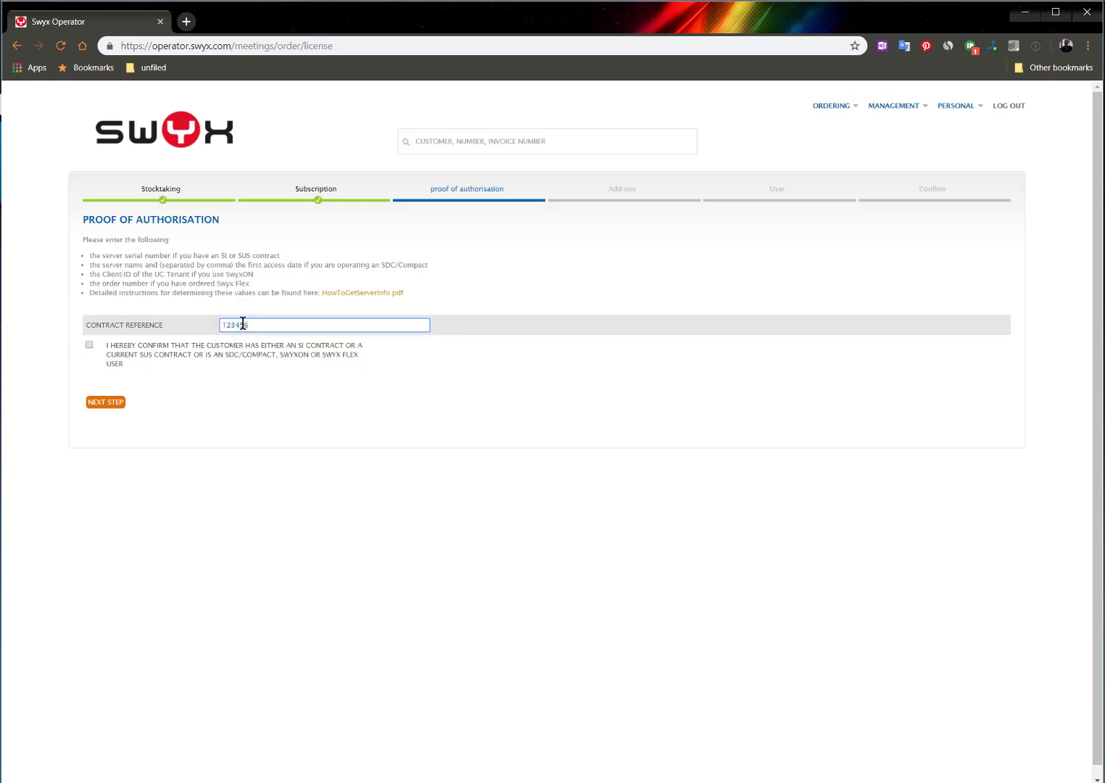
click(89, 345)
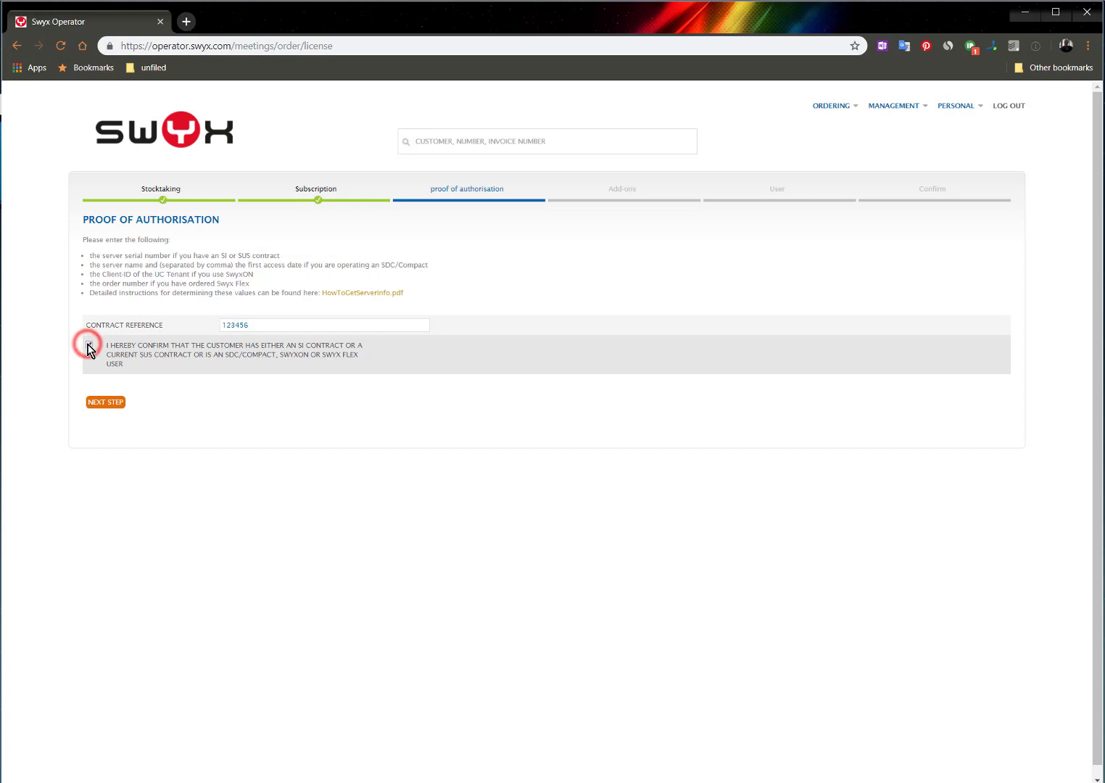
click(105, 403)
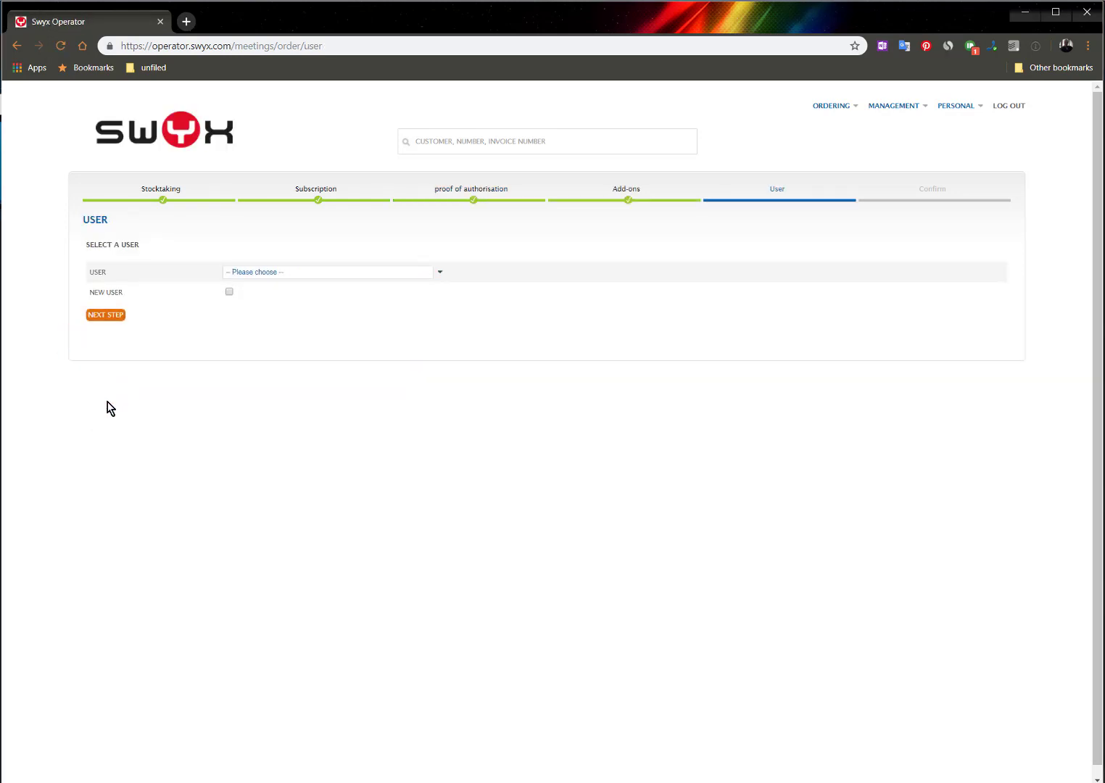
Create a new user, entering the display name, first name, prefix Mr, last name and e-mail address
click(226, 292)
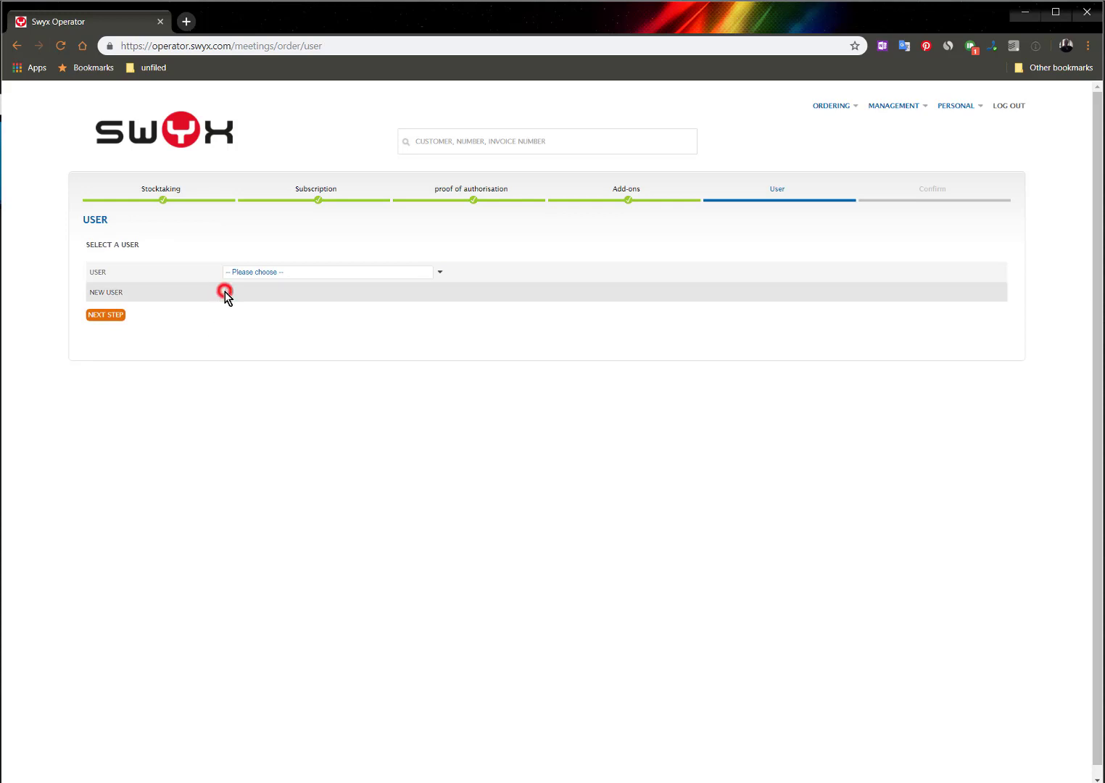
click(229, 293)
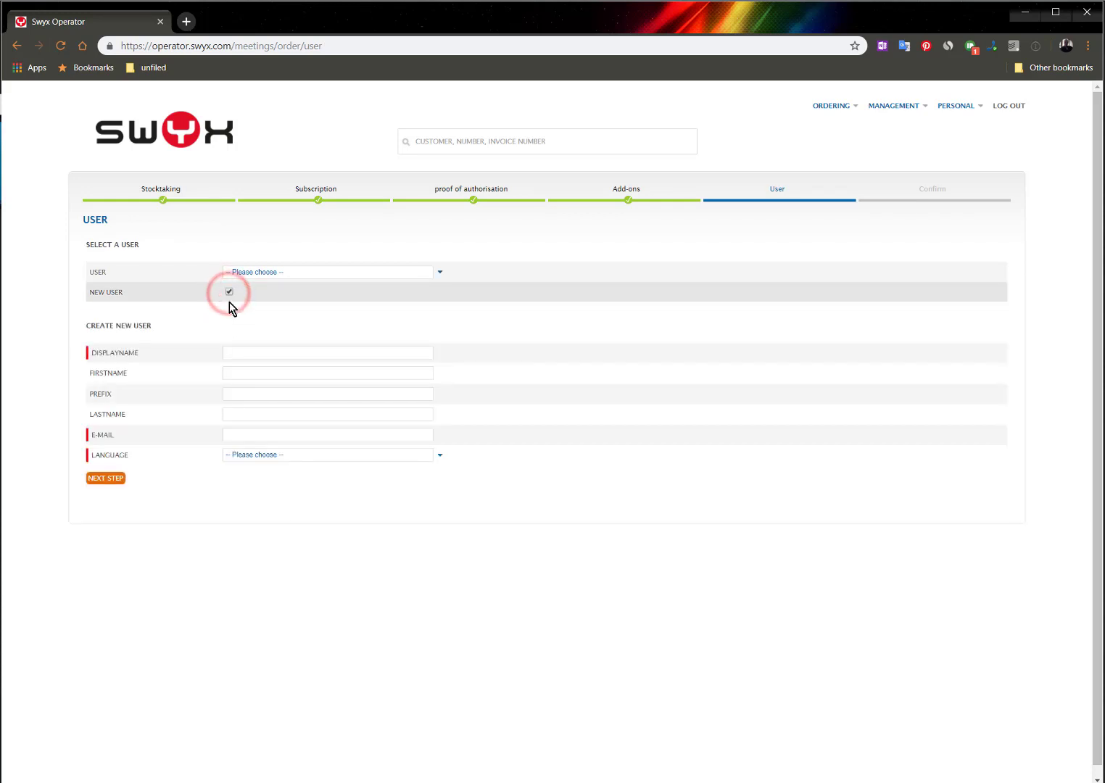
click(240, 351)
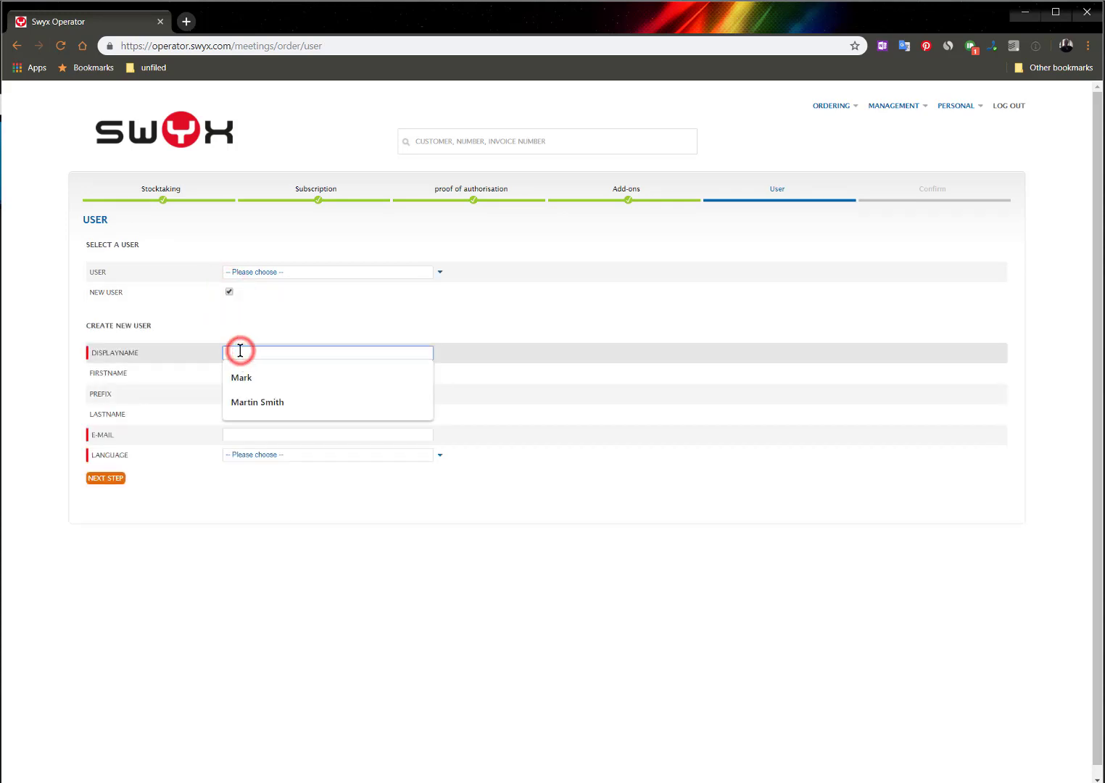
key(Tab)
key(Tab)
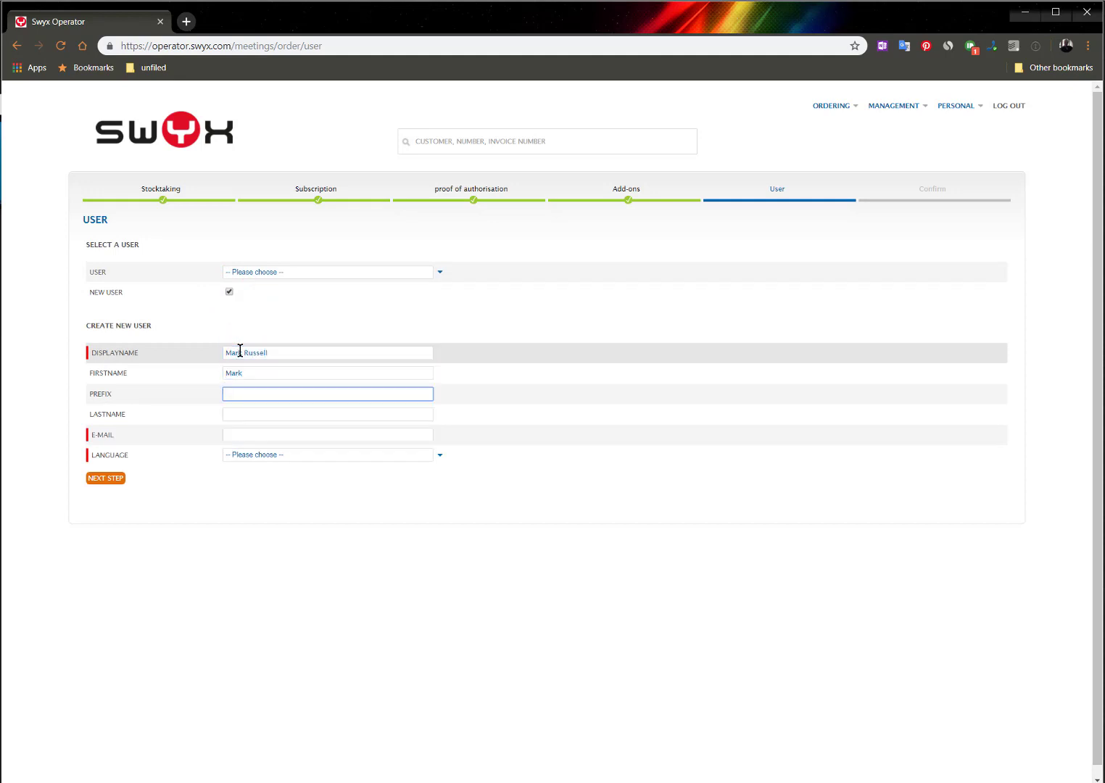
text(Mr)
key(Tab)
text(Russell)
key(Tab)
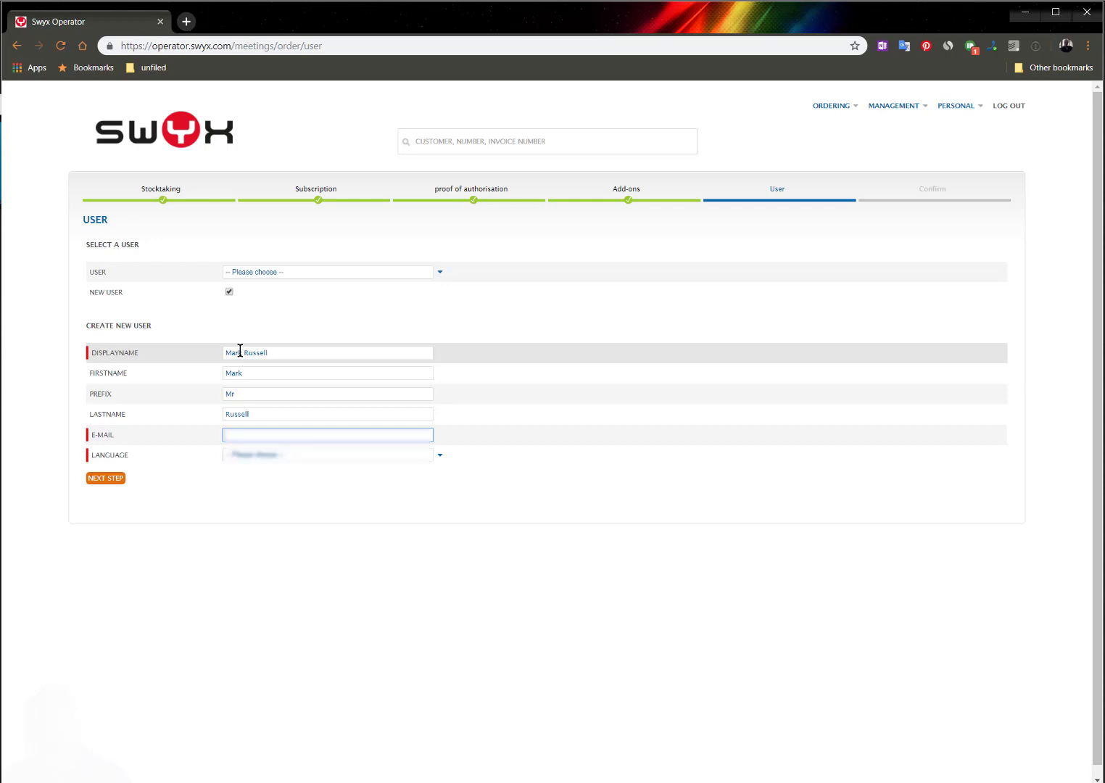
key(Down)
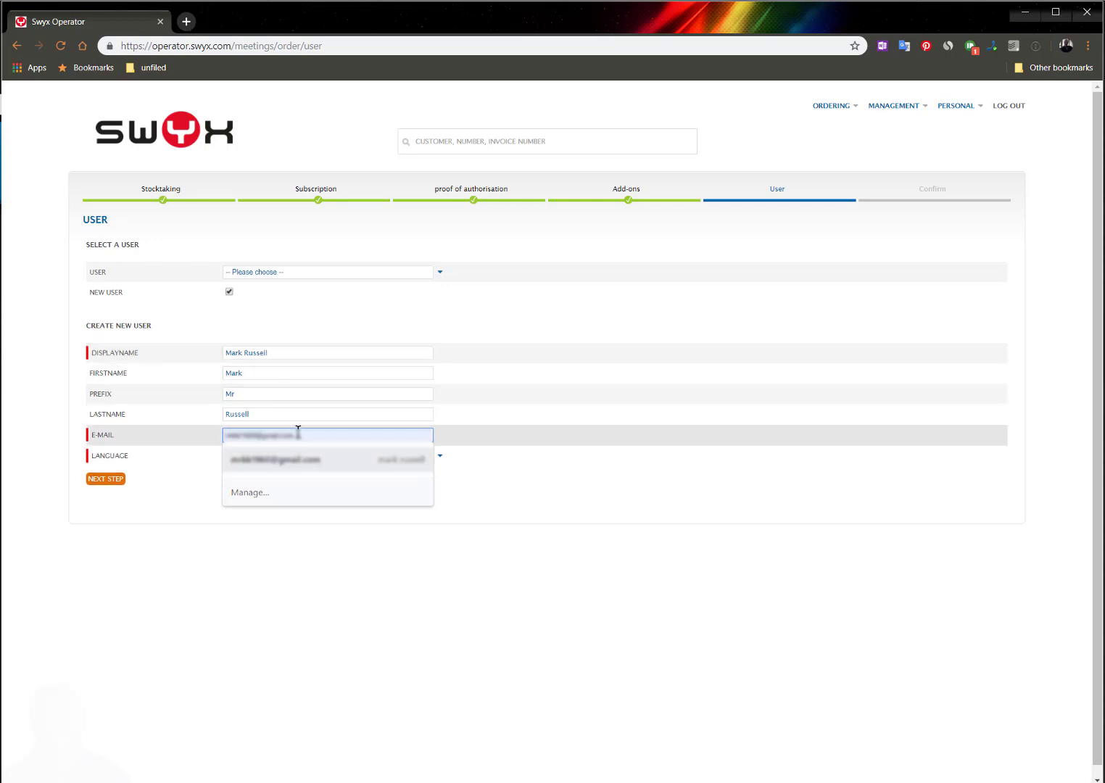
click(312, 464)
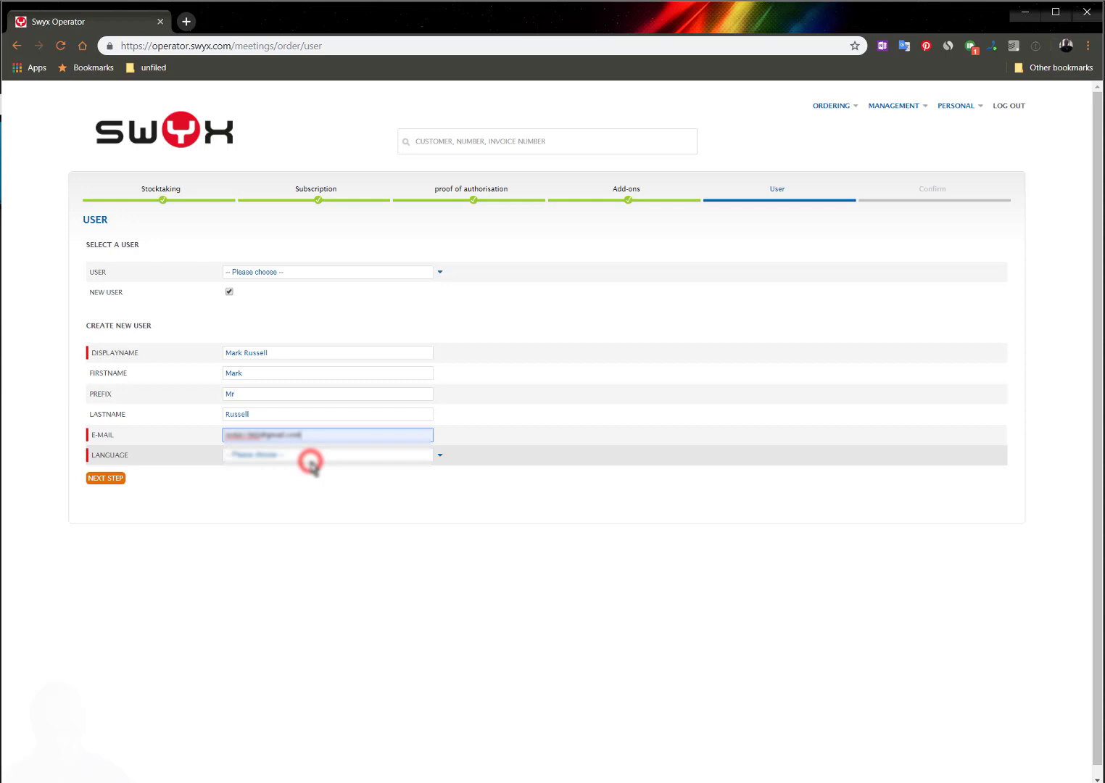
Set the new user's language to English, continue to confirmation, and place the order
click(442, 454)
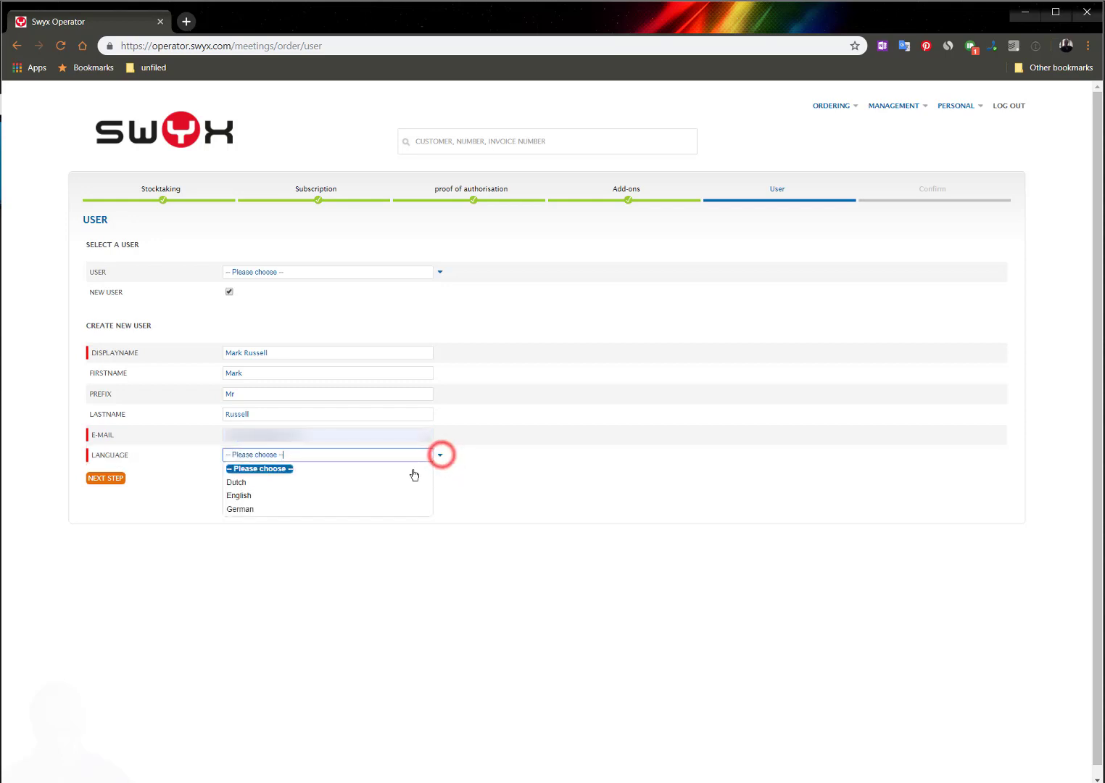
click(380, 497)
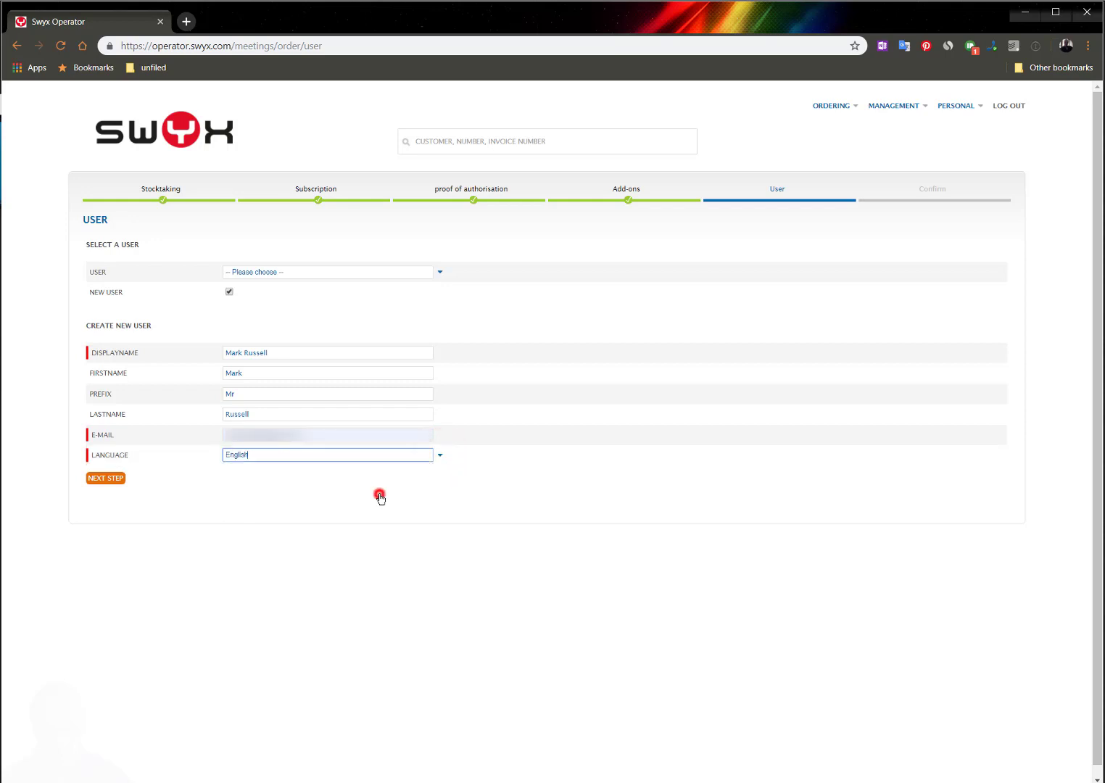
click(103, 479)
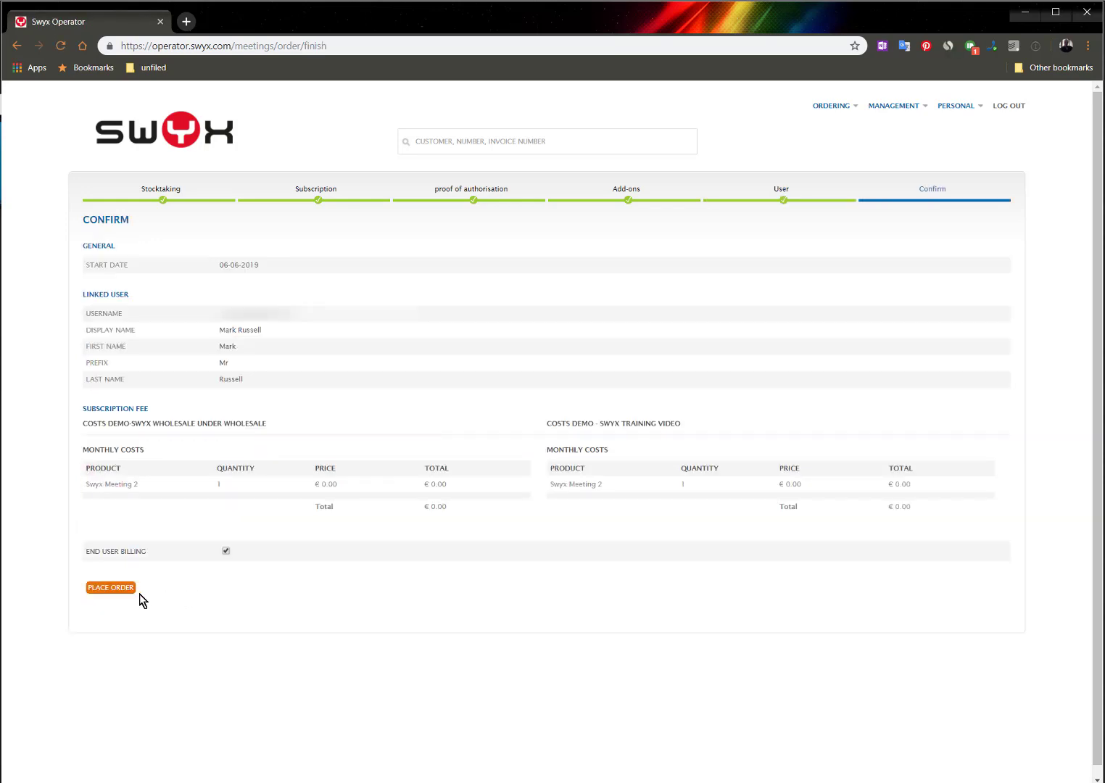
click(111, 588)
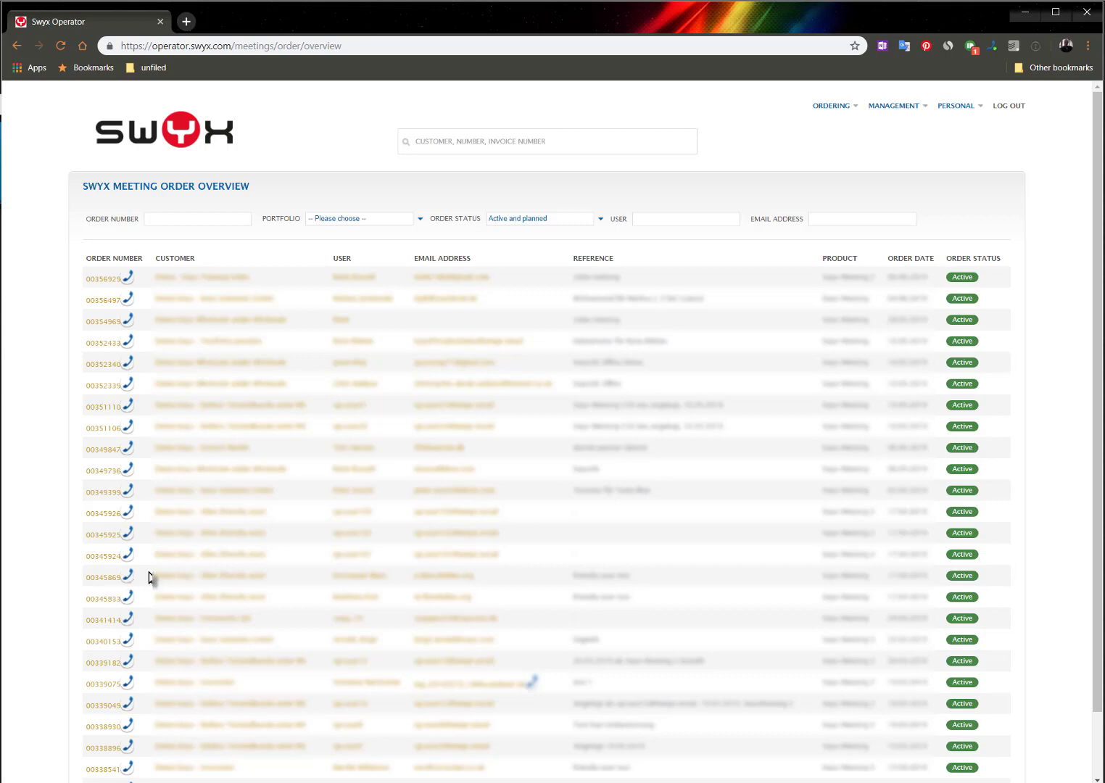
Find and open the Demo - Swyx Training Video customer, then start a new Swyx Meeting order
click(453, 139)
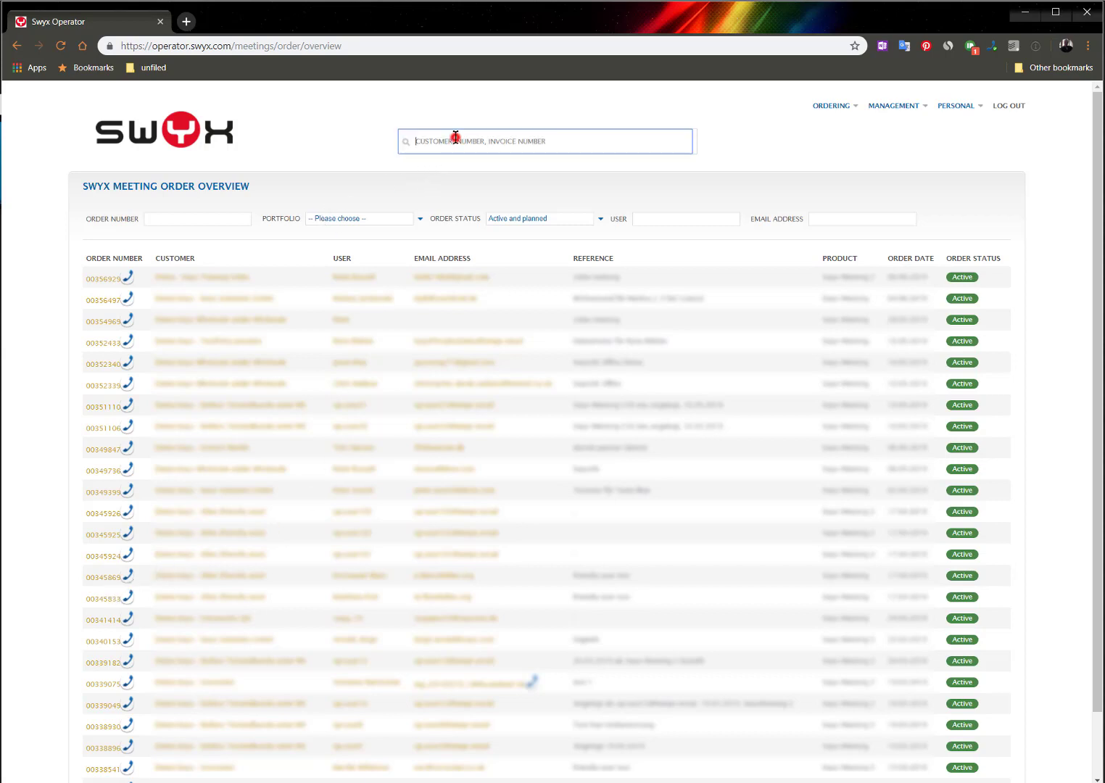
text(video)
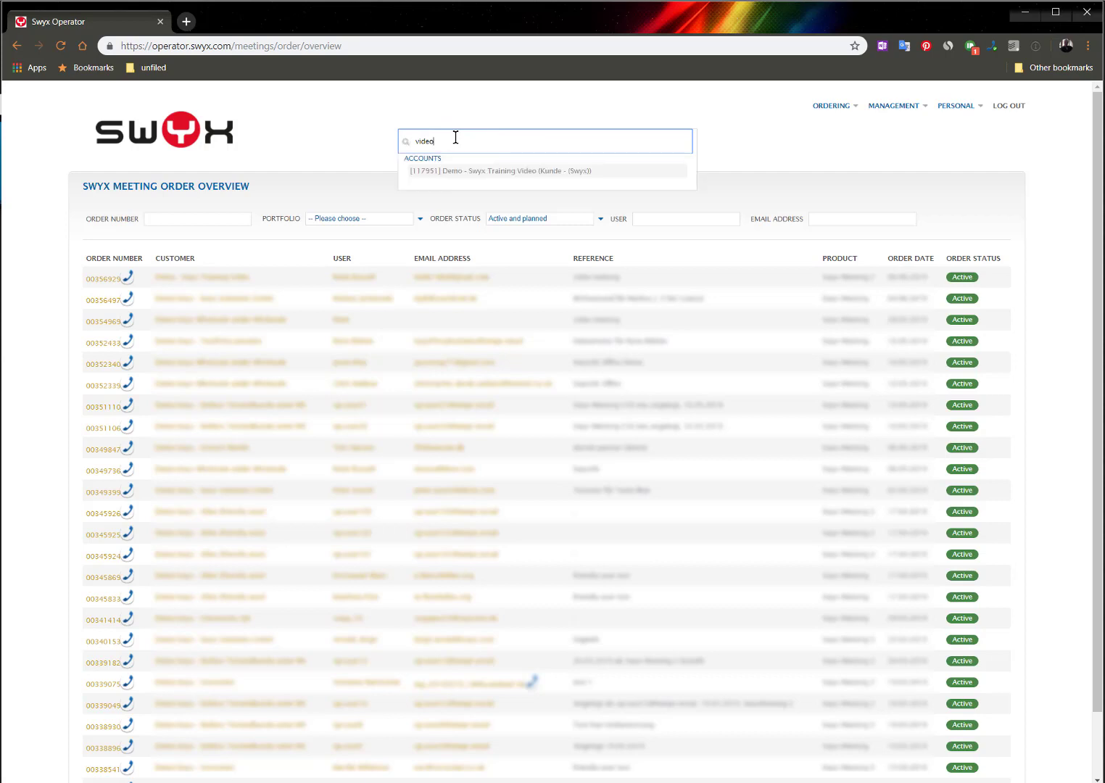
click(428, 174)
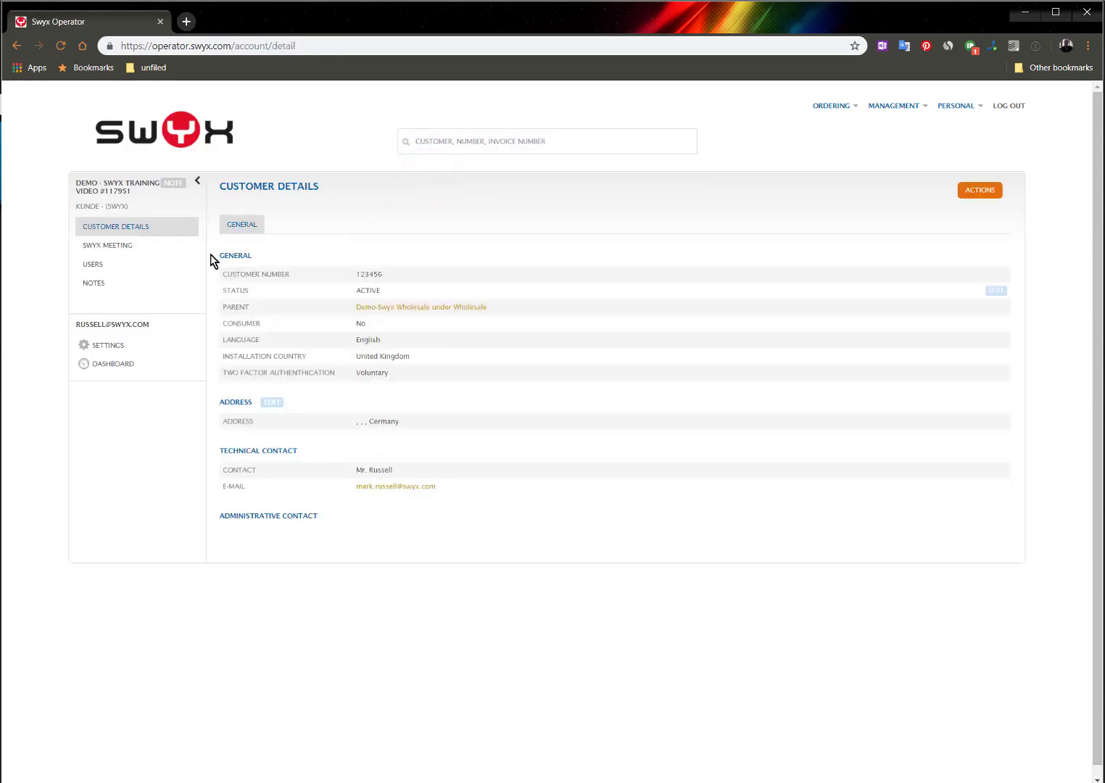
click(827, 106)
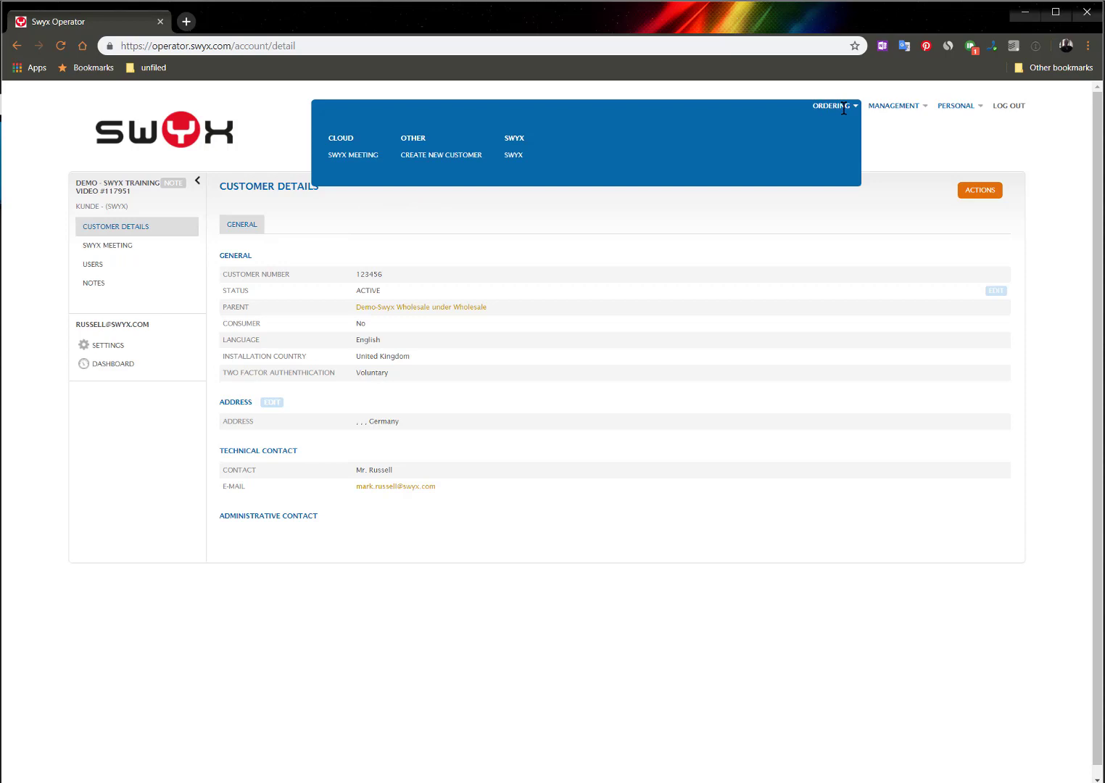
click(356, 156)
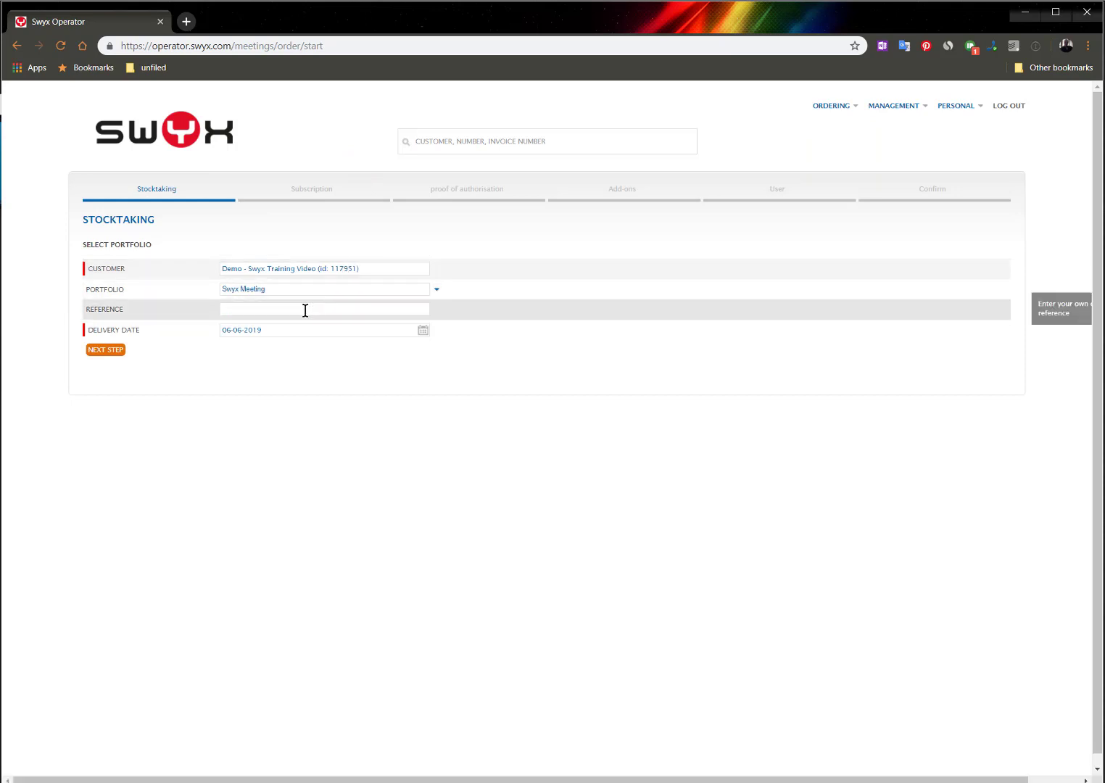
Enter NFR Partner as the reference, set the delivery date to 07-06-2019, and continue to the next step
click(301, 309)
text(N)
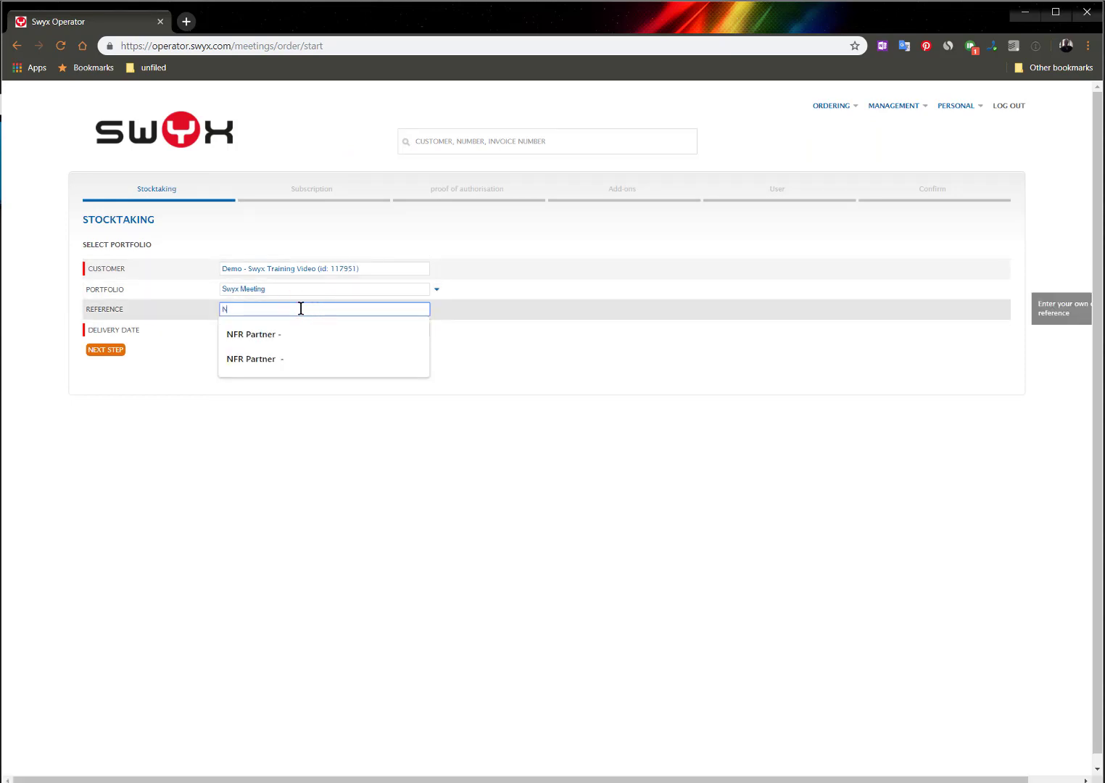
text(FR Partner)
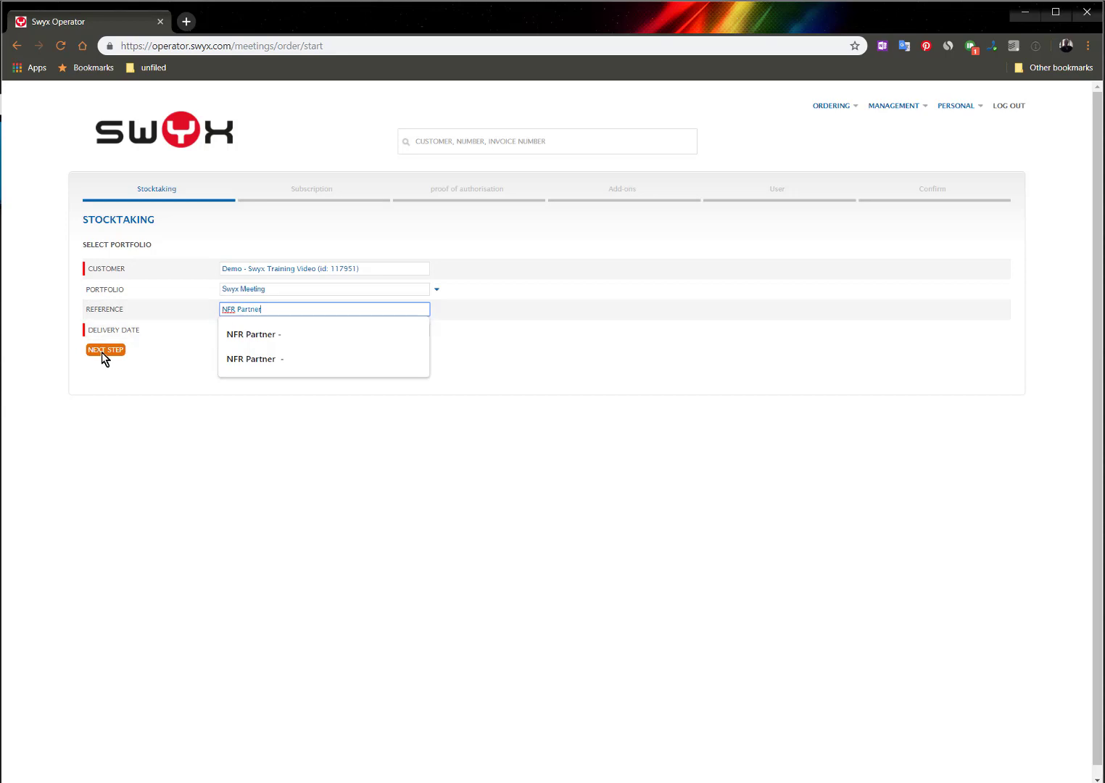
click(145, 348)
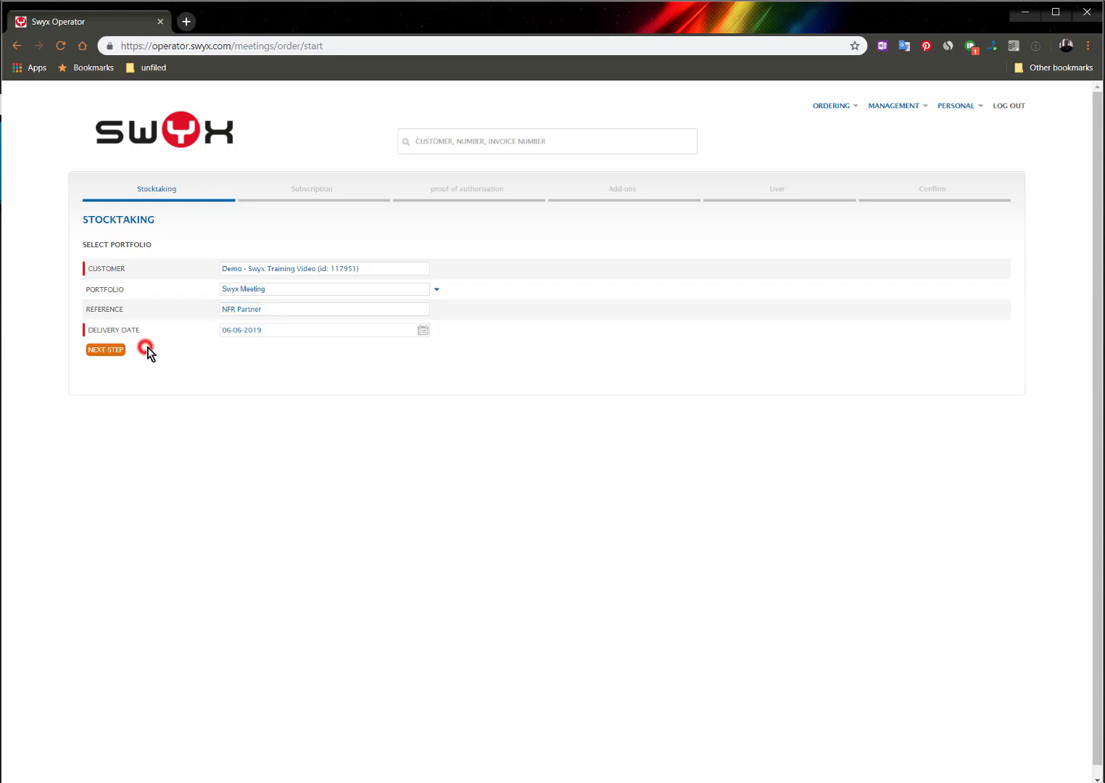
click(423, 330)
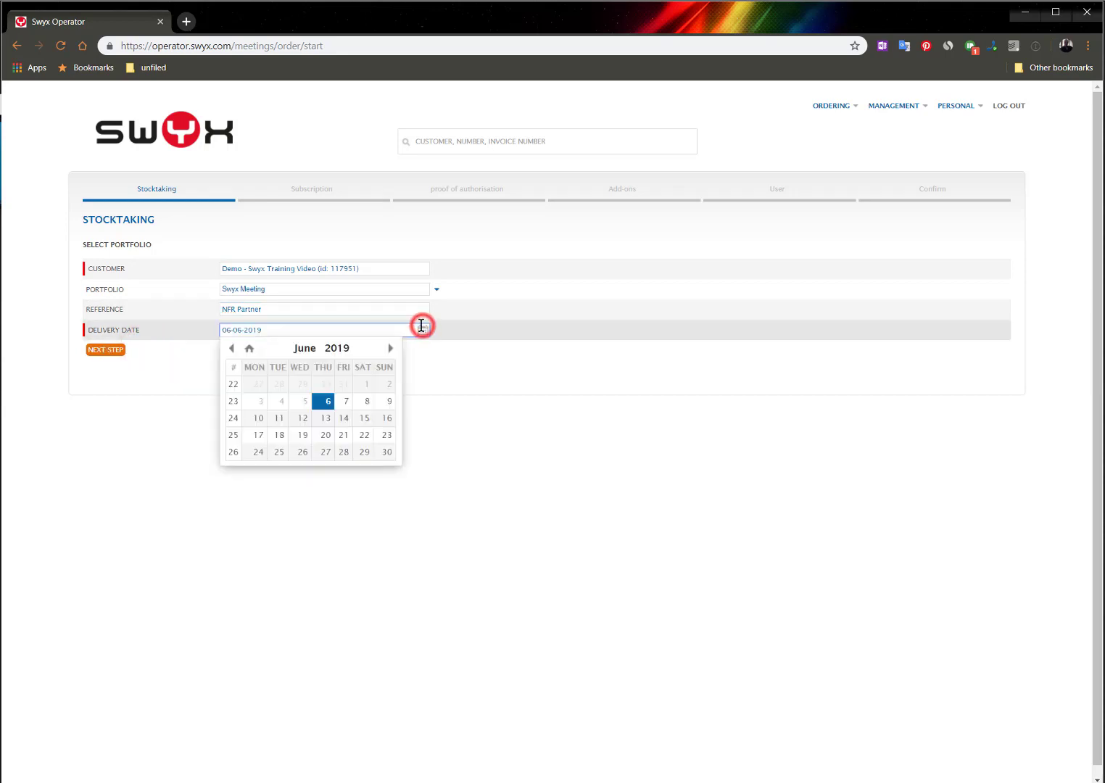
click(347, 401)
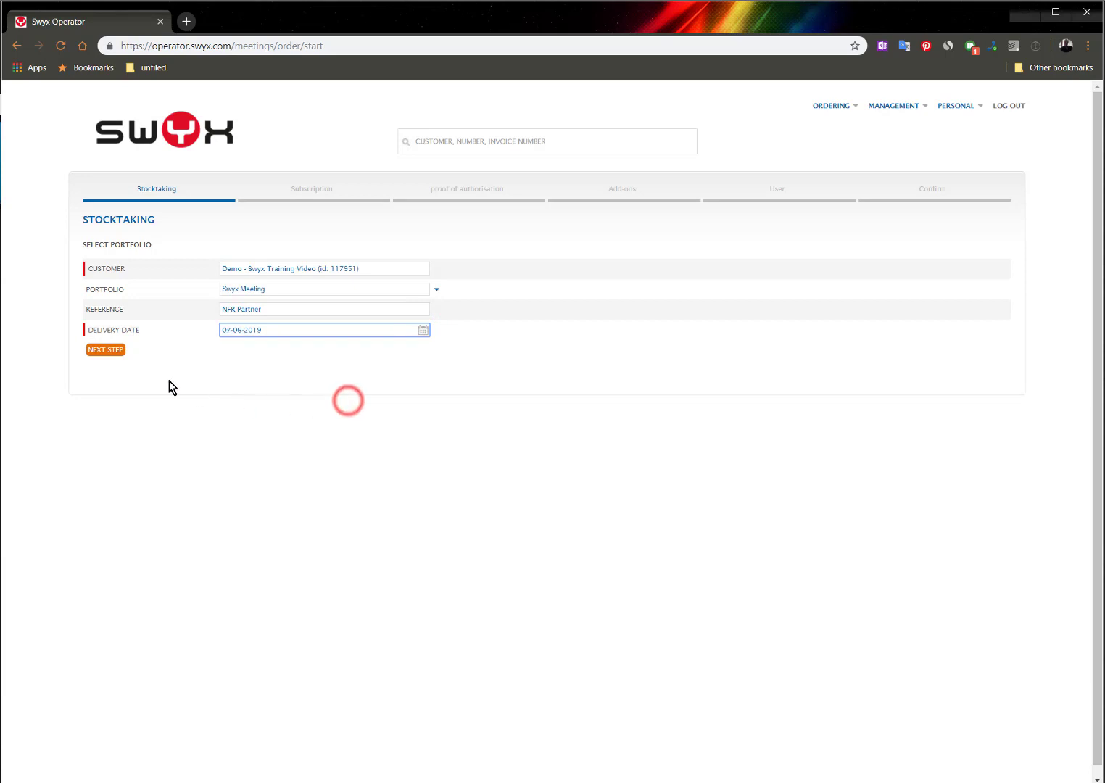
click(92, 353)
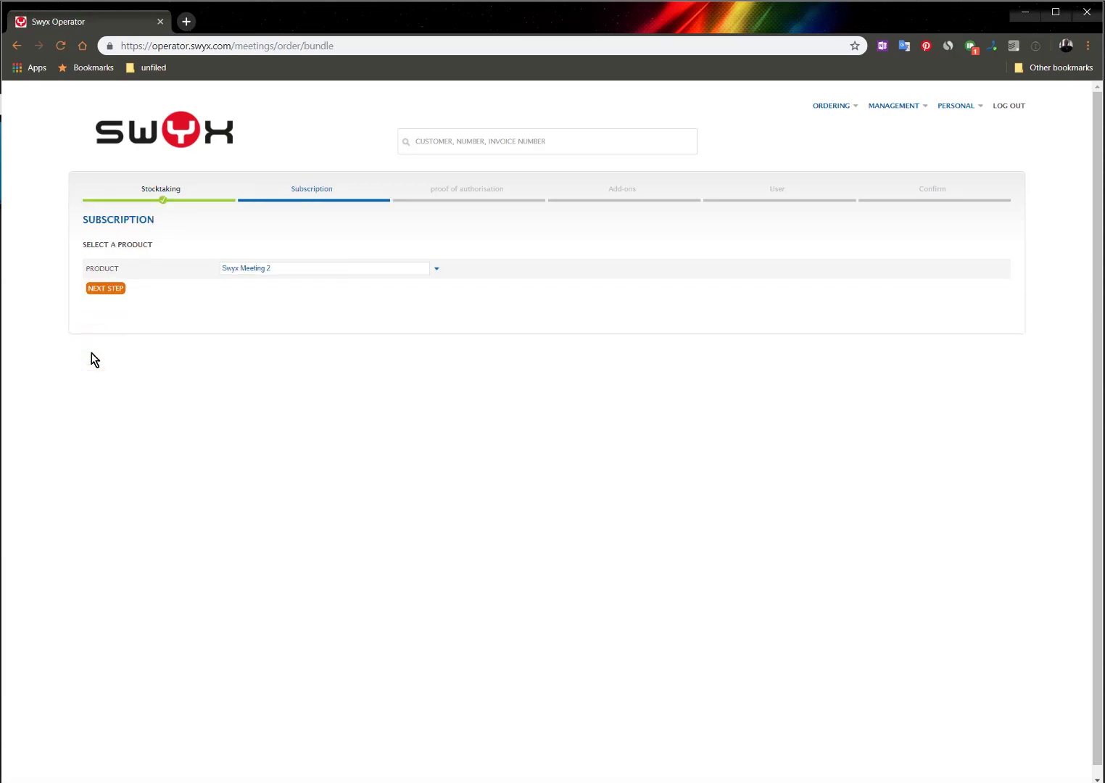
Change the product to Swyx Meeting and continue to the next step
click(436, 269)
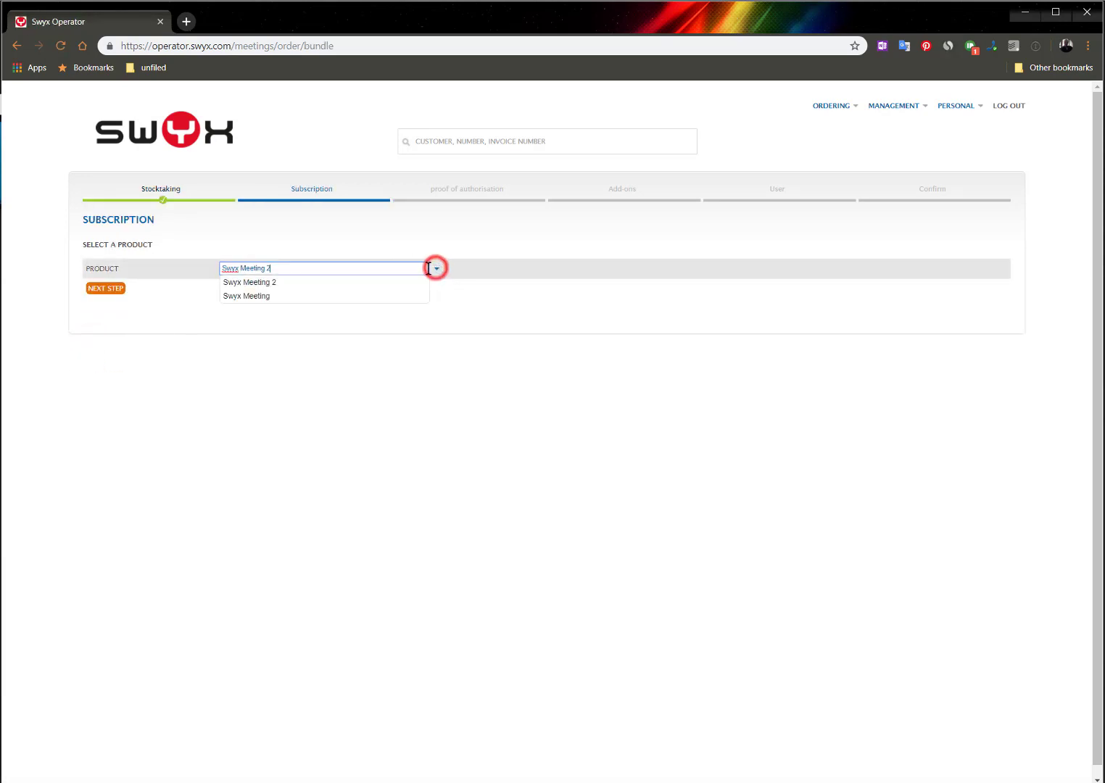
click(330, 296)
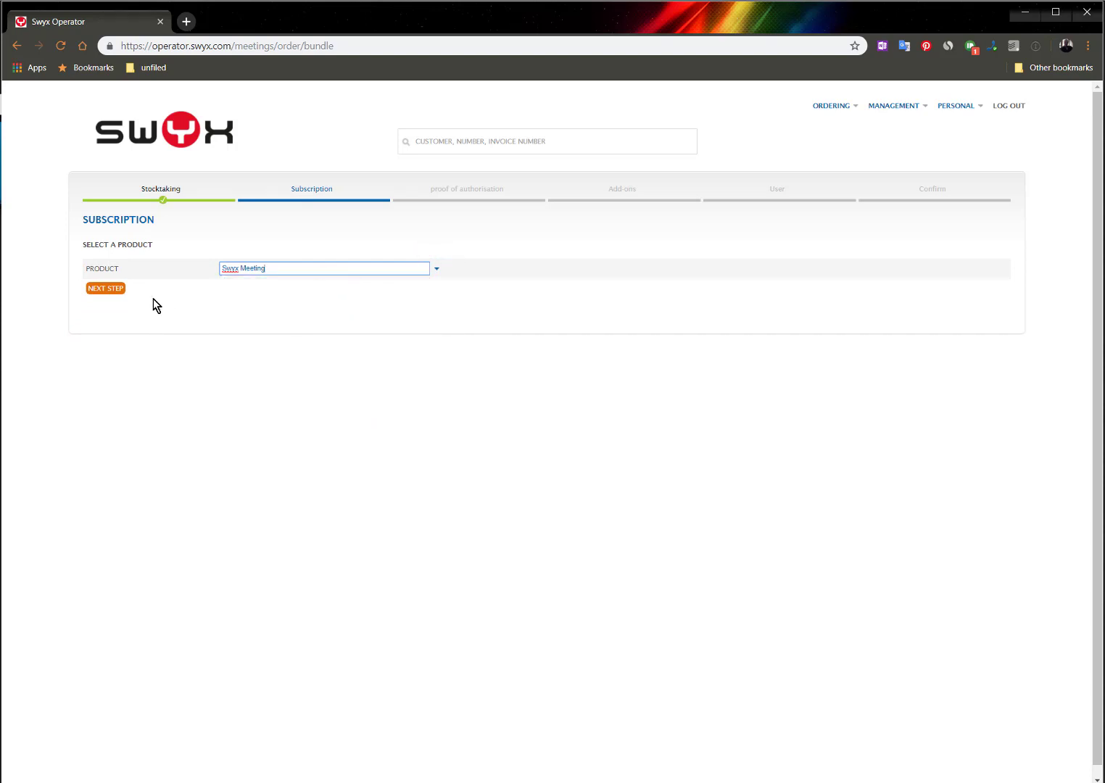
click(106, 289)
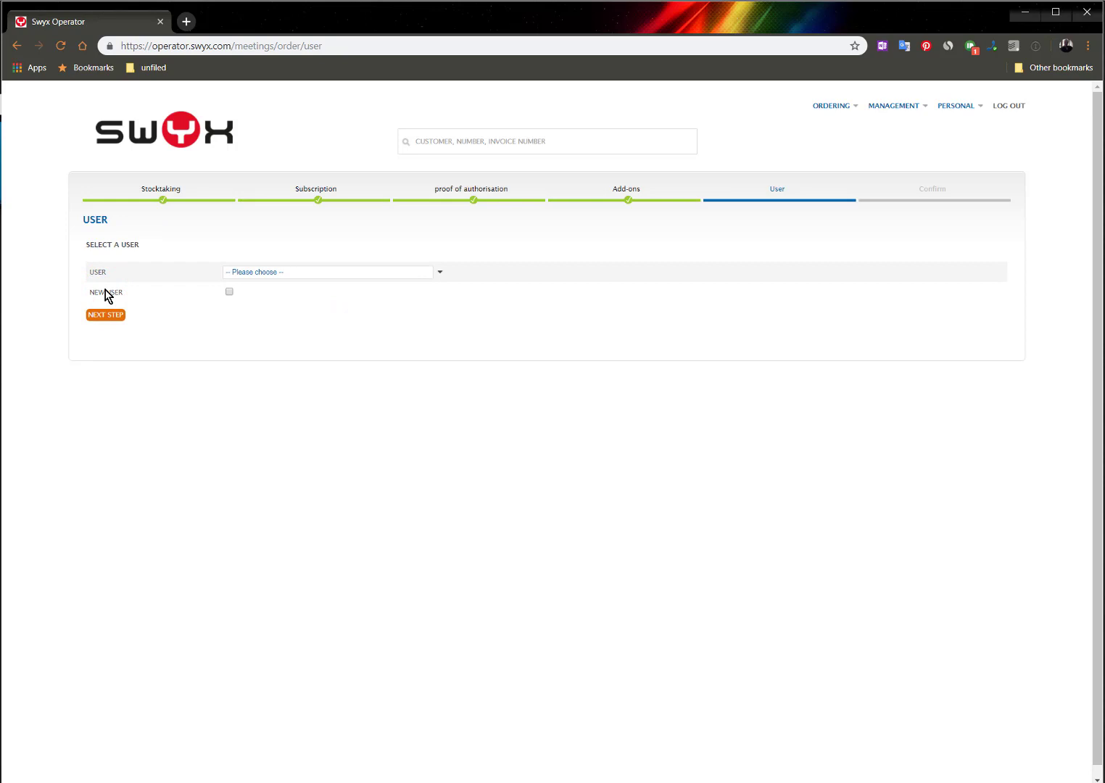
Create a new user with display name Martin and fill in the user's e-mail address
click(229, 292)
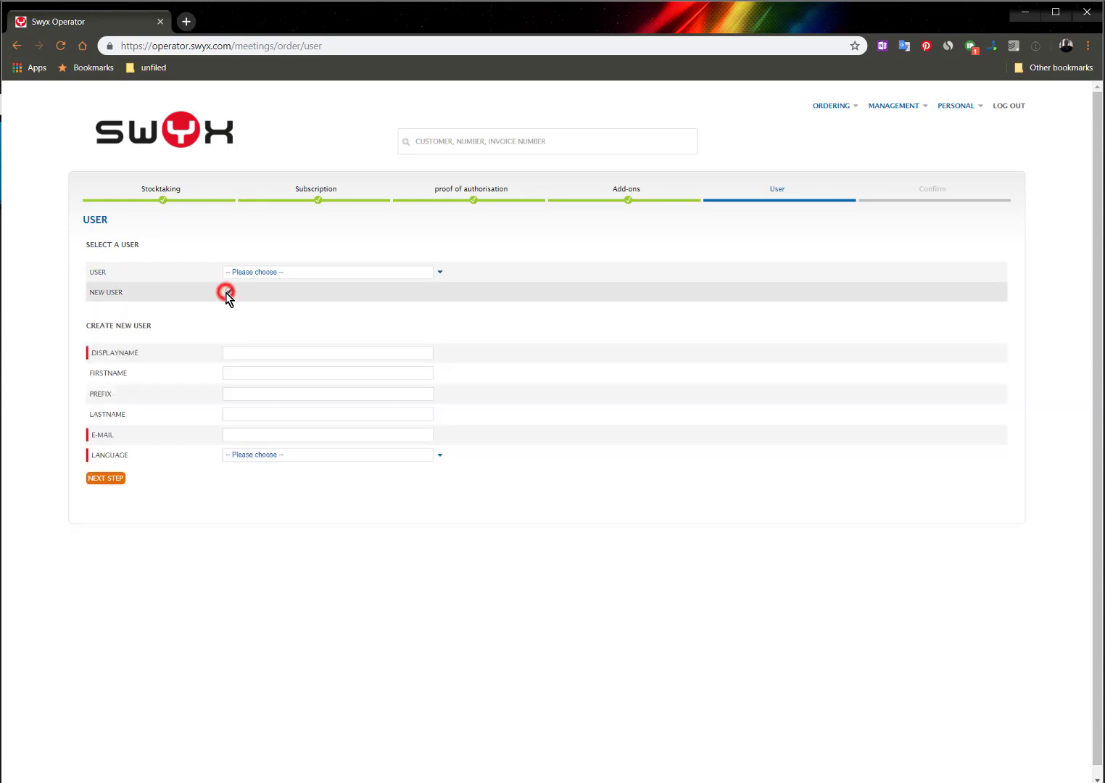
click(242, 351)
text(Martin)
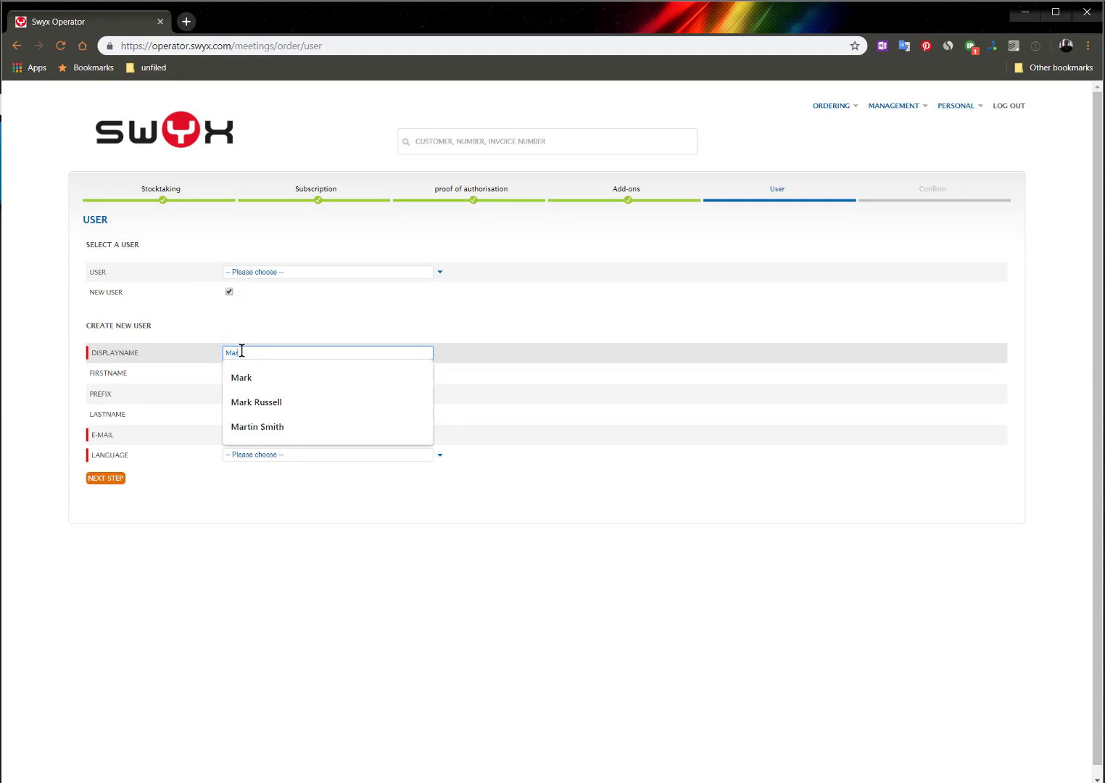
key(Tab)
key(Tab)
key(Tab)
key(Tab)
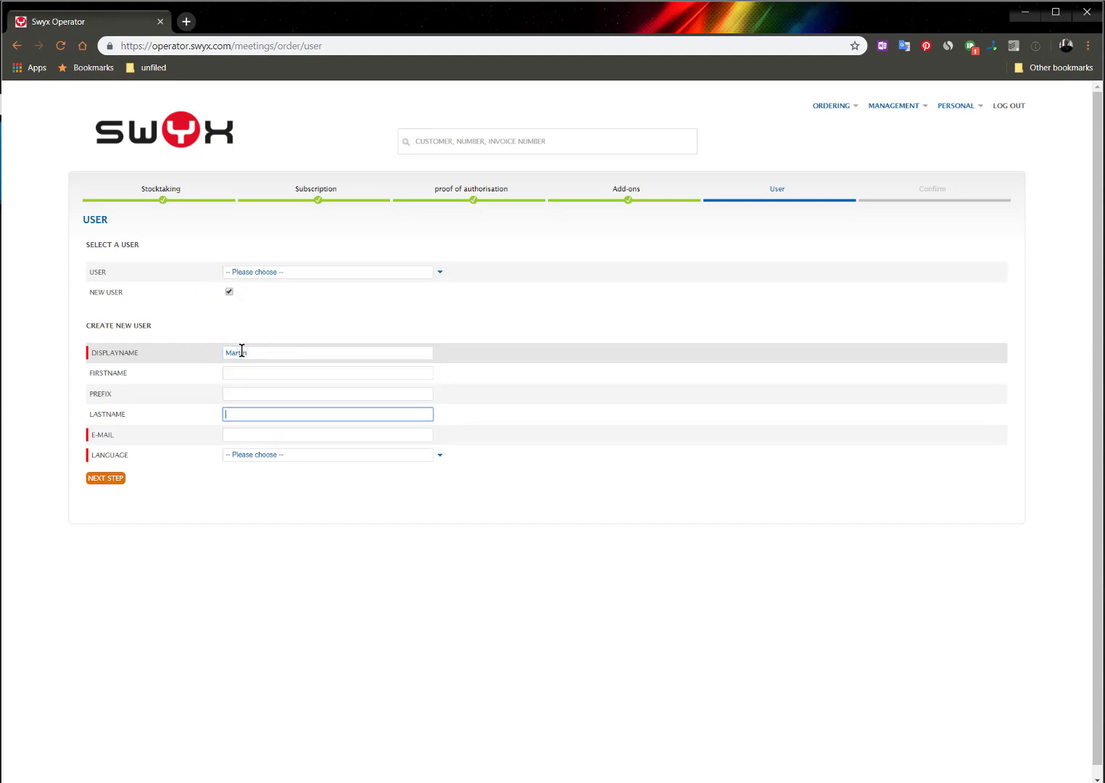
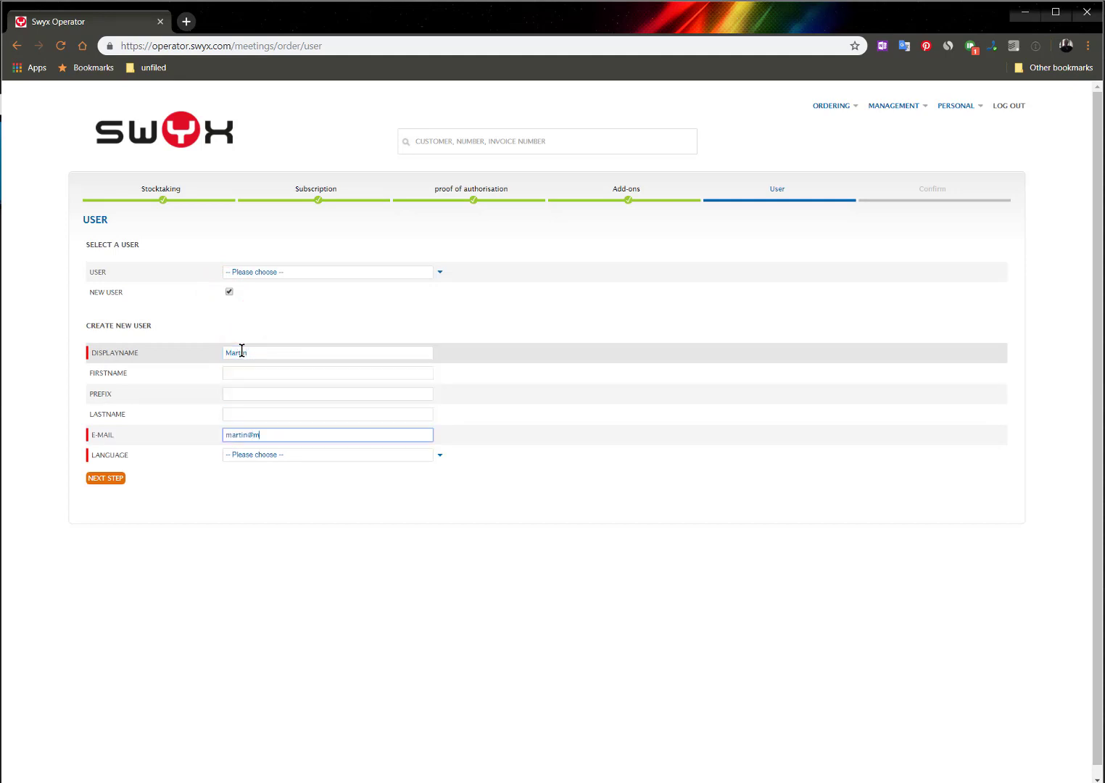
Set the new user's language to English, continue to confirmation, and place the order
click(440, 459)
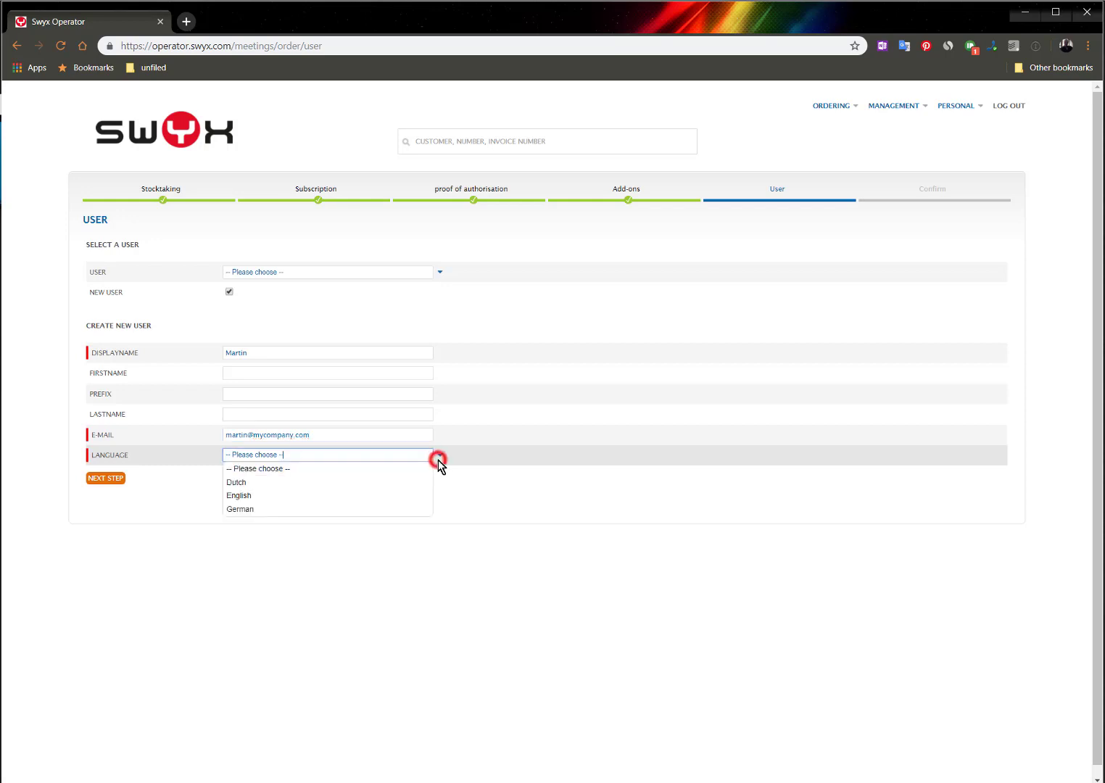
click(406, 493)
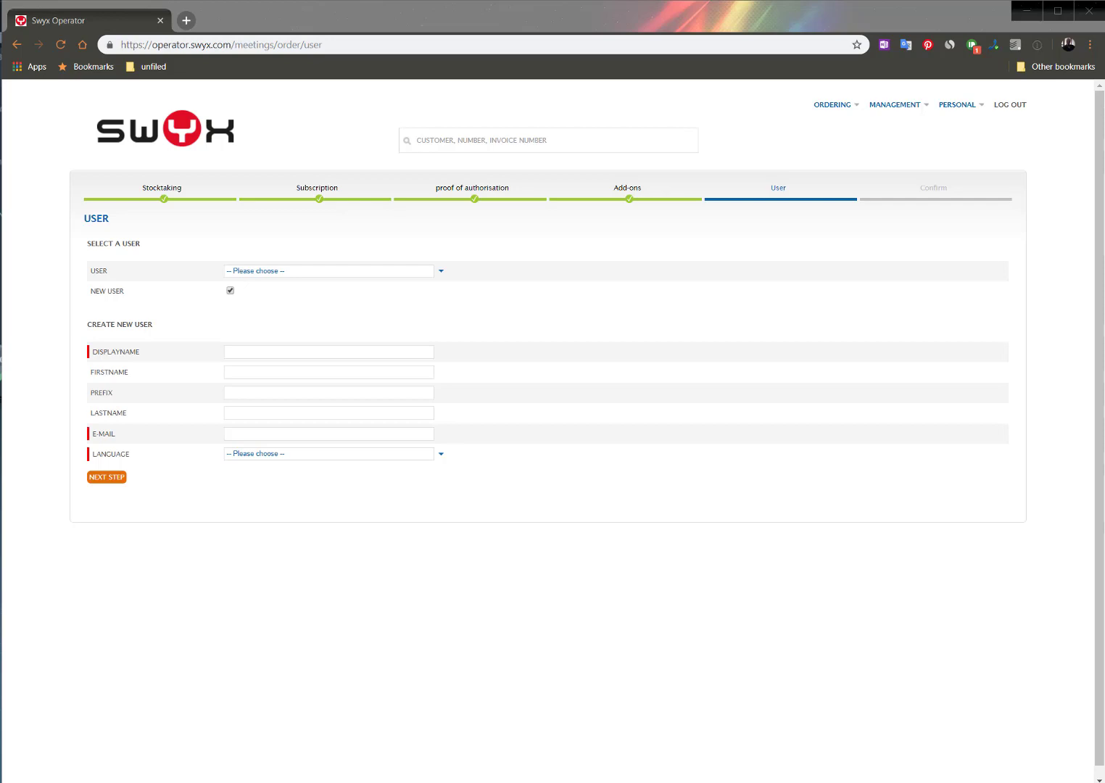
click(259, 354)
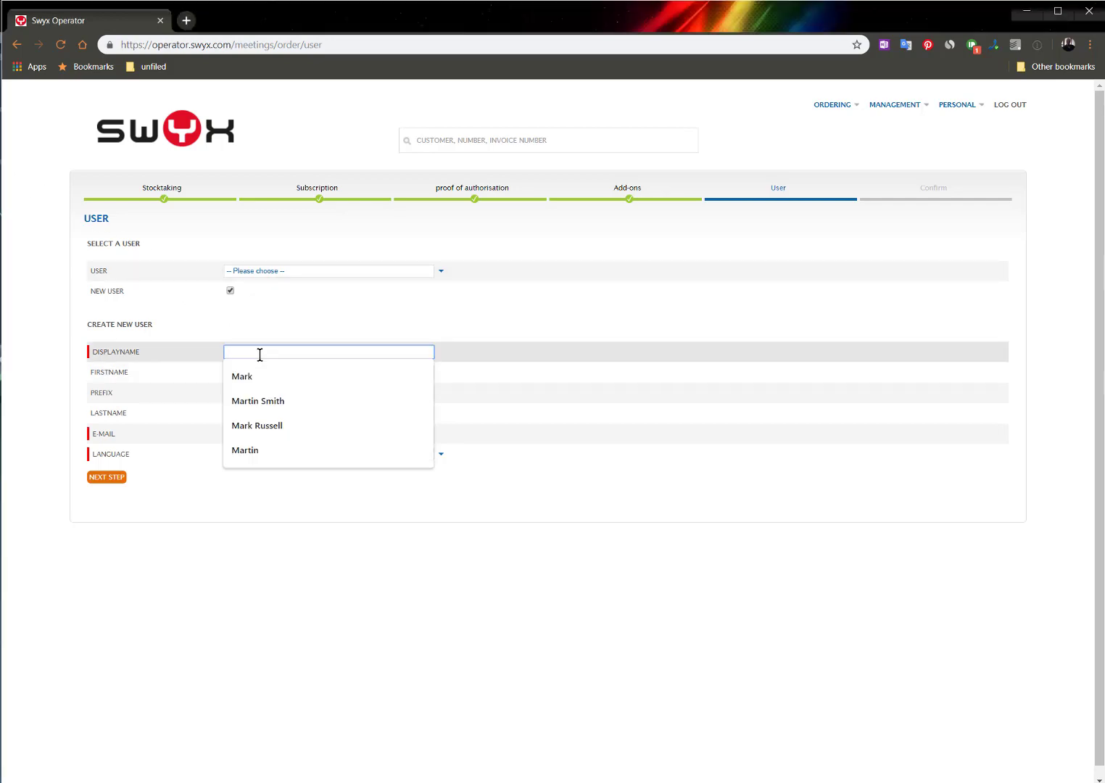
text(demo)
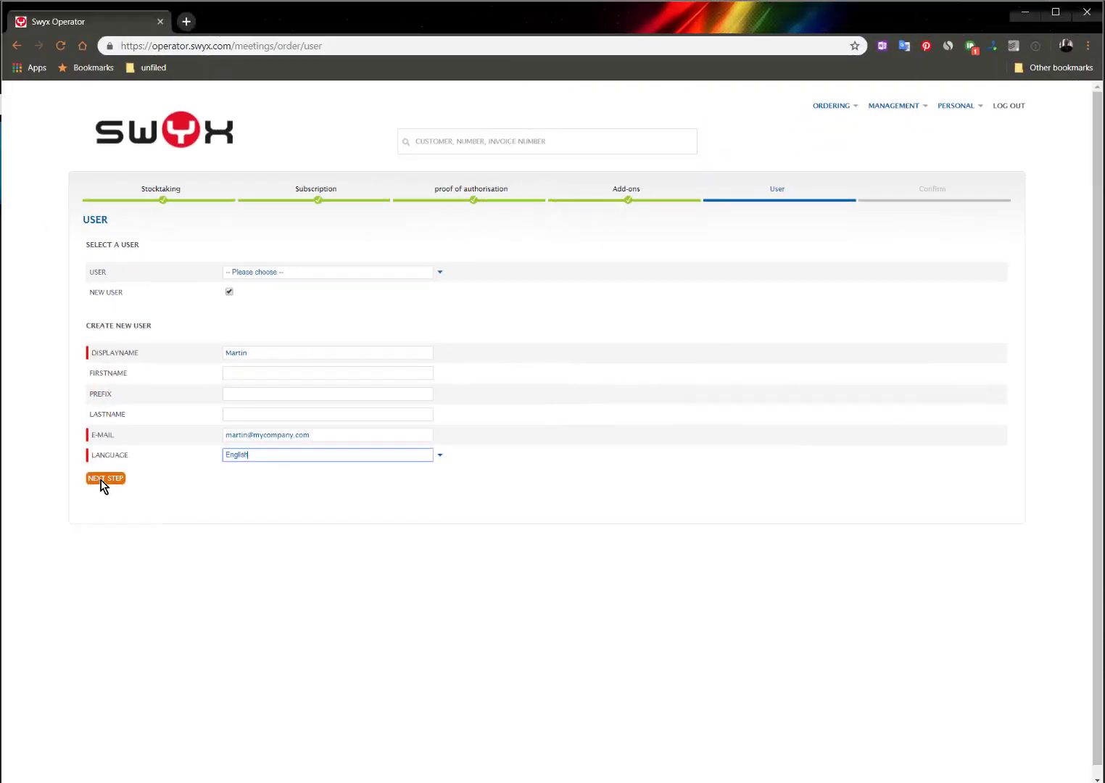
click(100, 481)
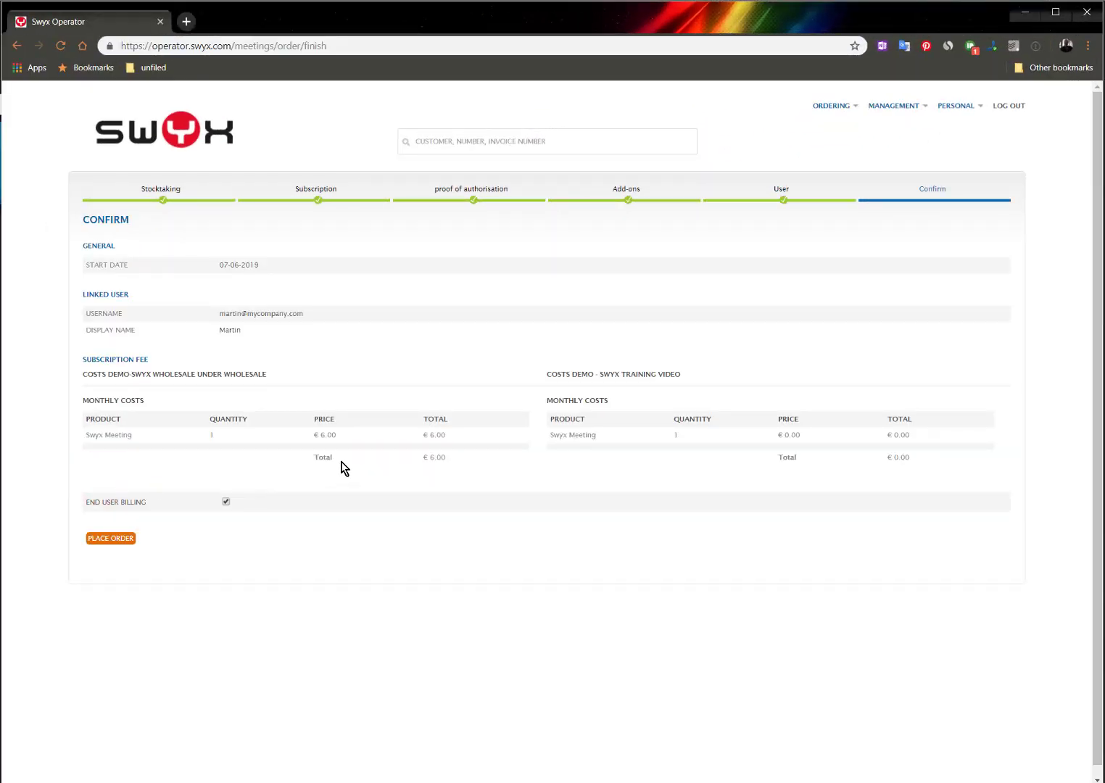
click(120, 543)
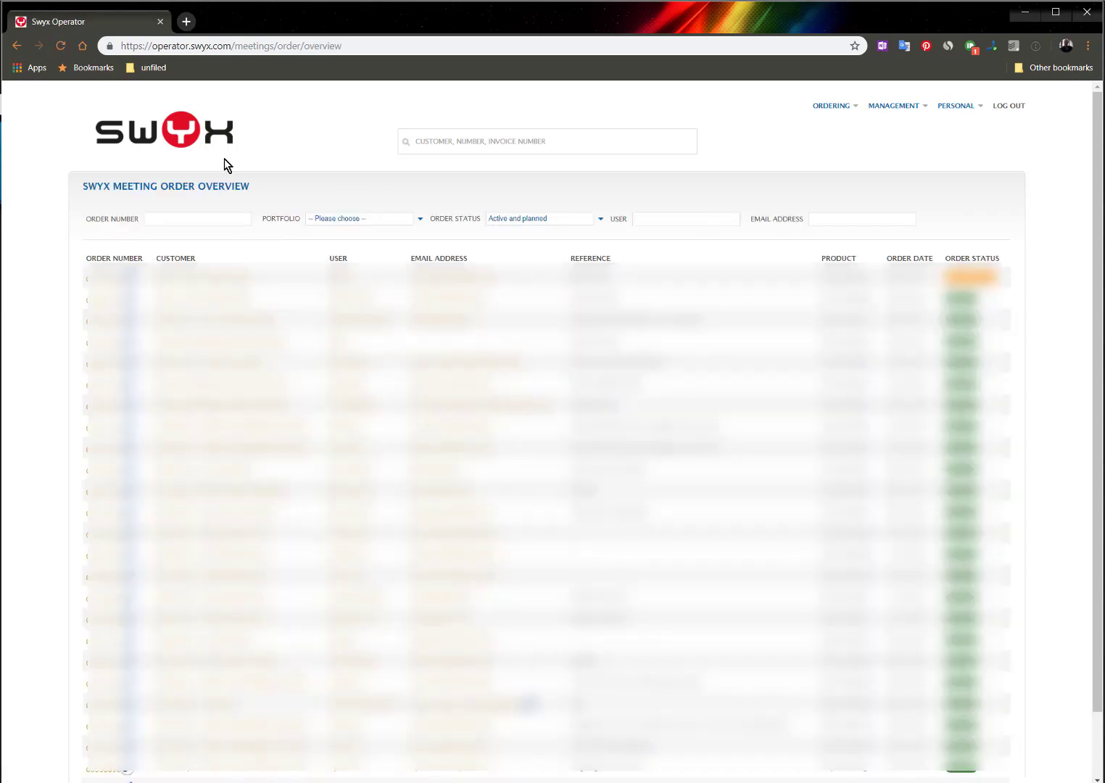
Return to the start page and open the demo customer's Swyx Meeting order list
click(178, 136)
click(171, 250)
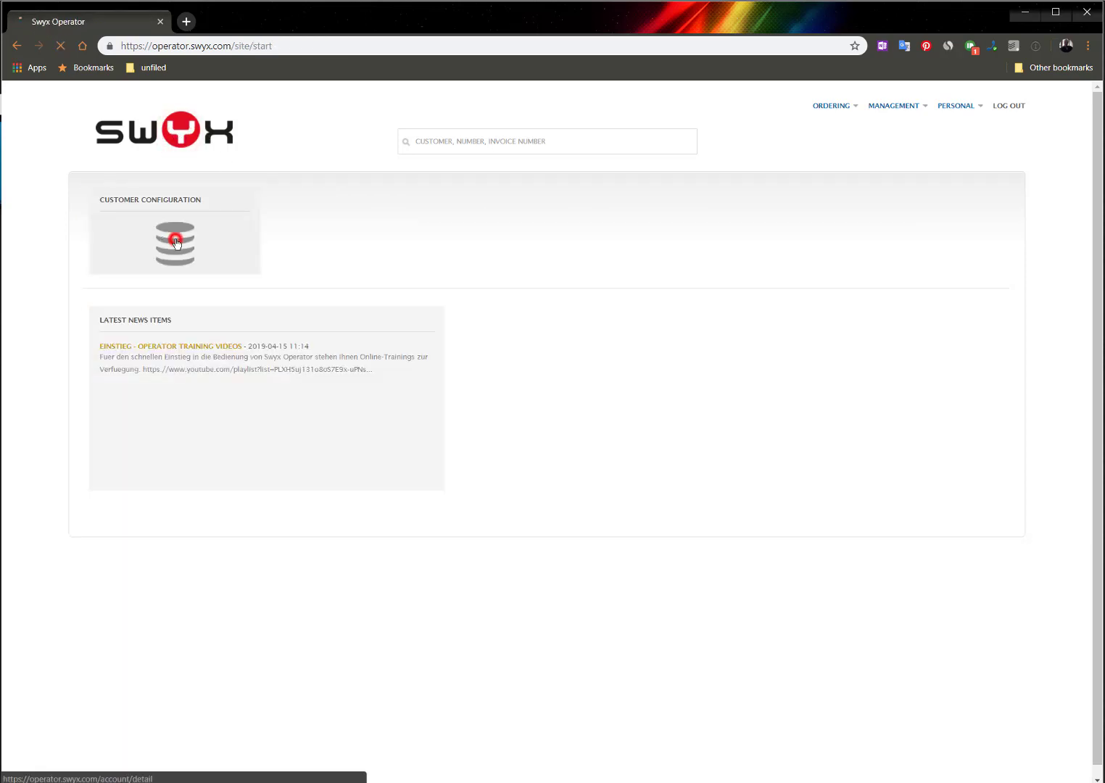
click(127, 328)
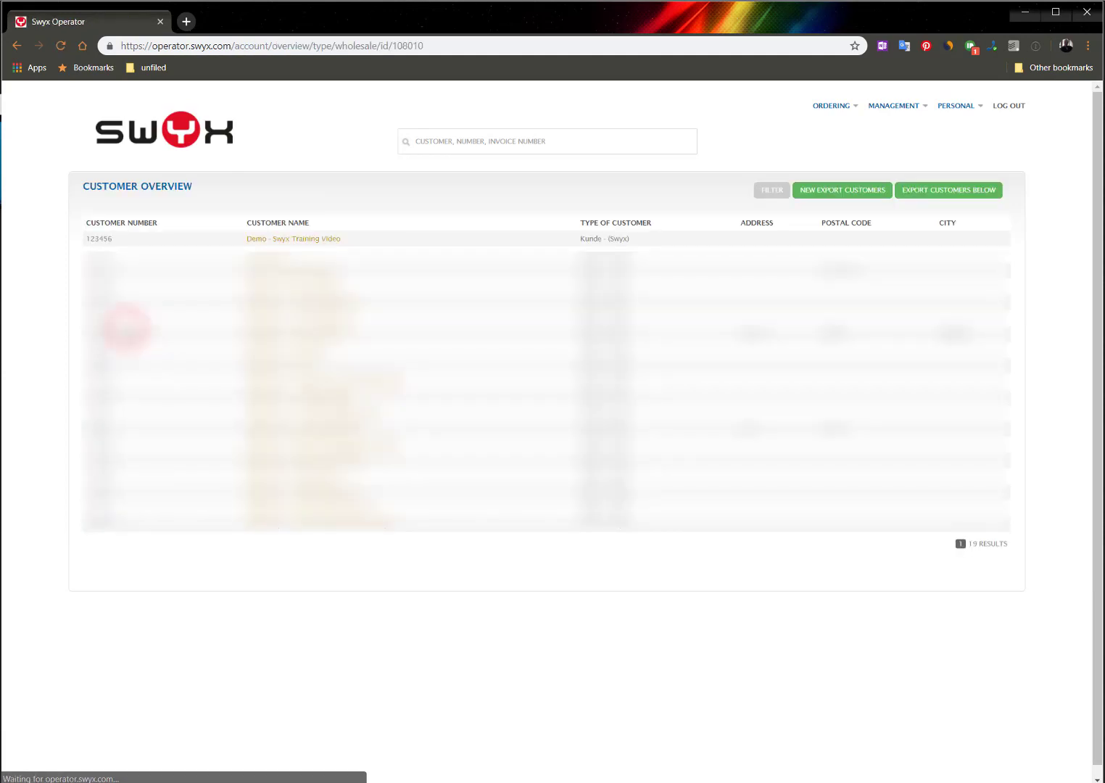
click(285, 242)
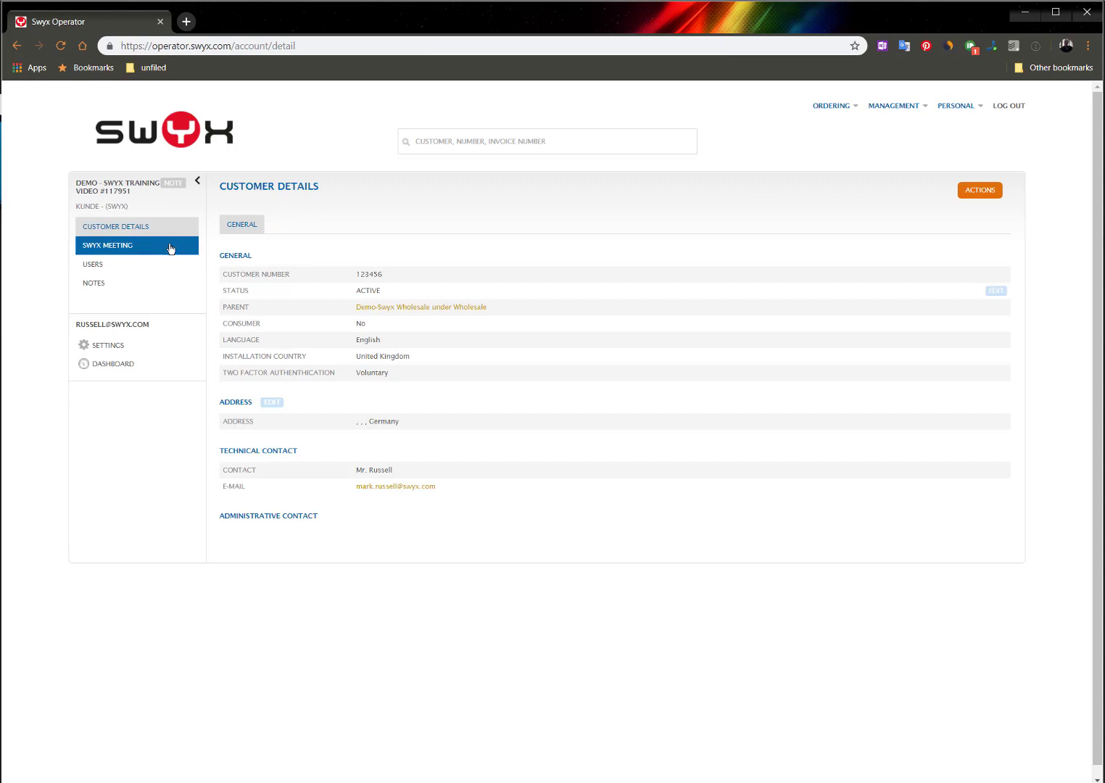
click(133, 248)
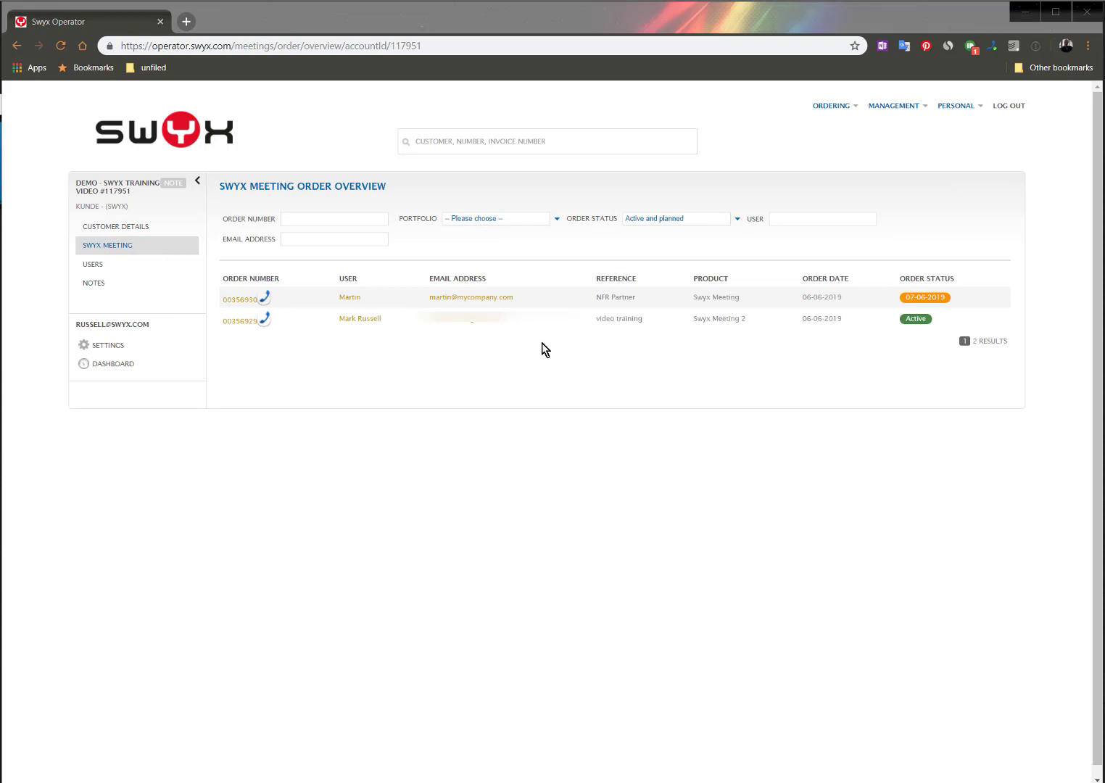
Open the new NFR Partner order and cancel it from its order history, confirming the cancellation
click(238, 301)
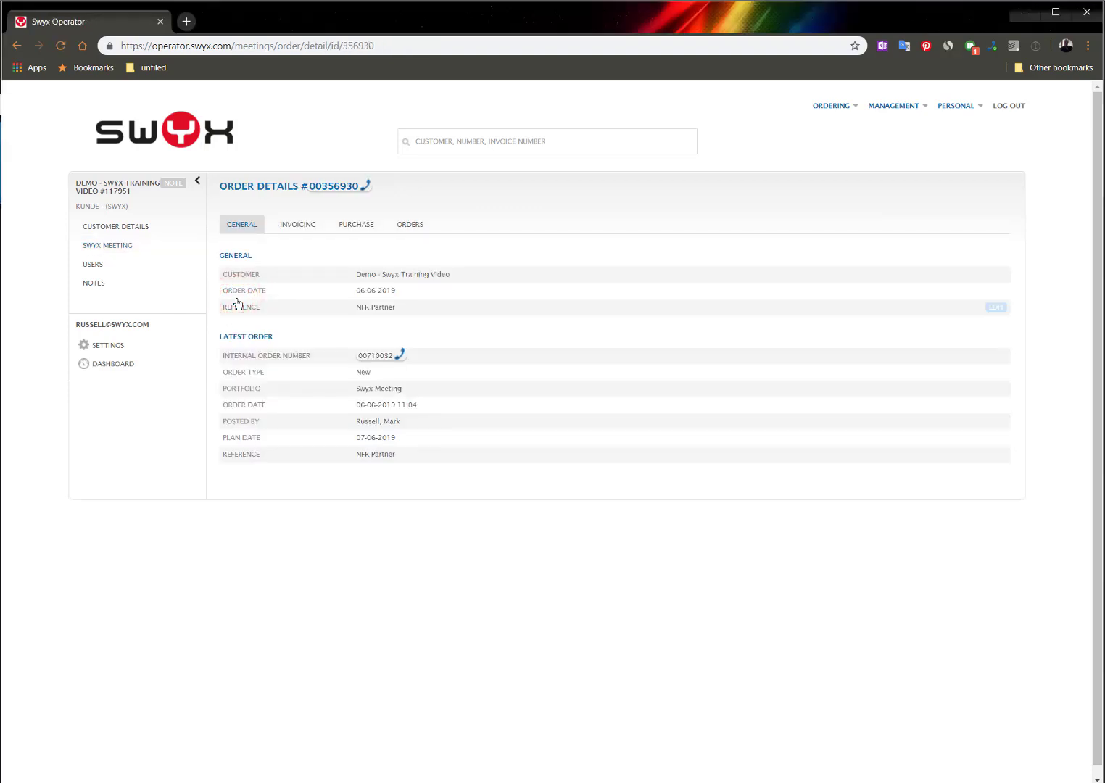
click(412, 227)
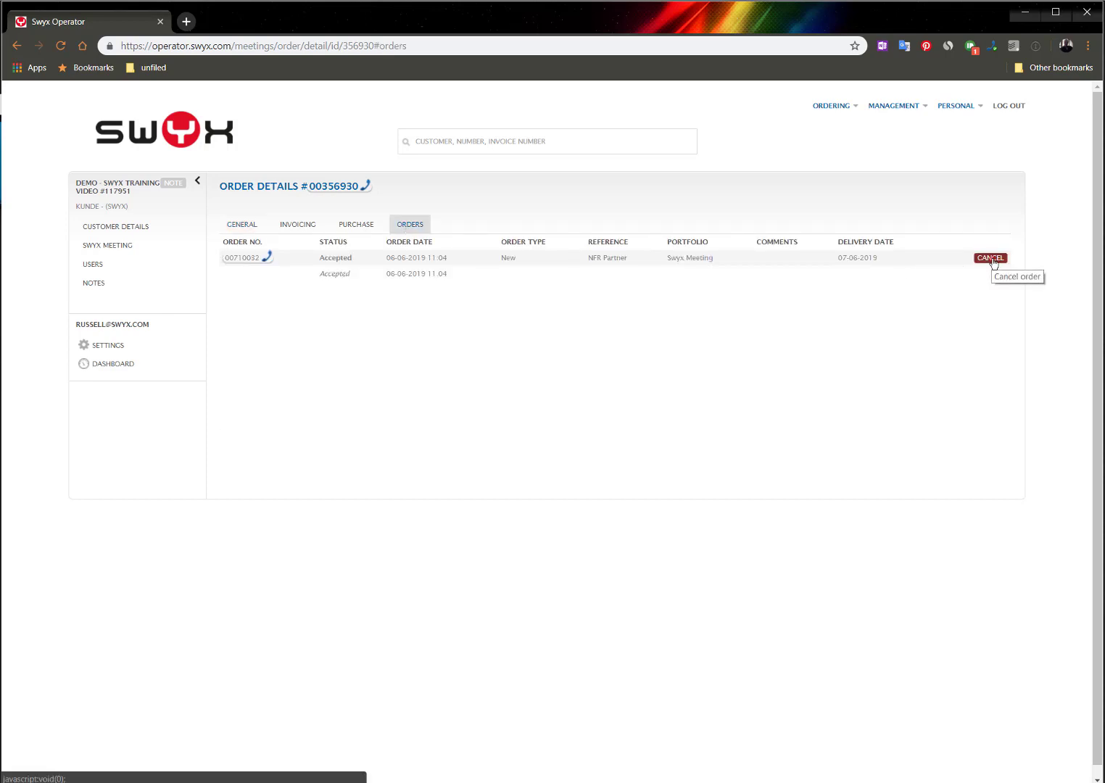
click(993, 259)
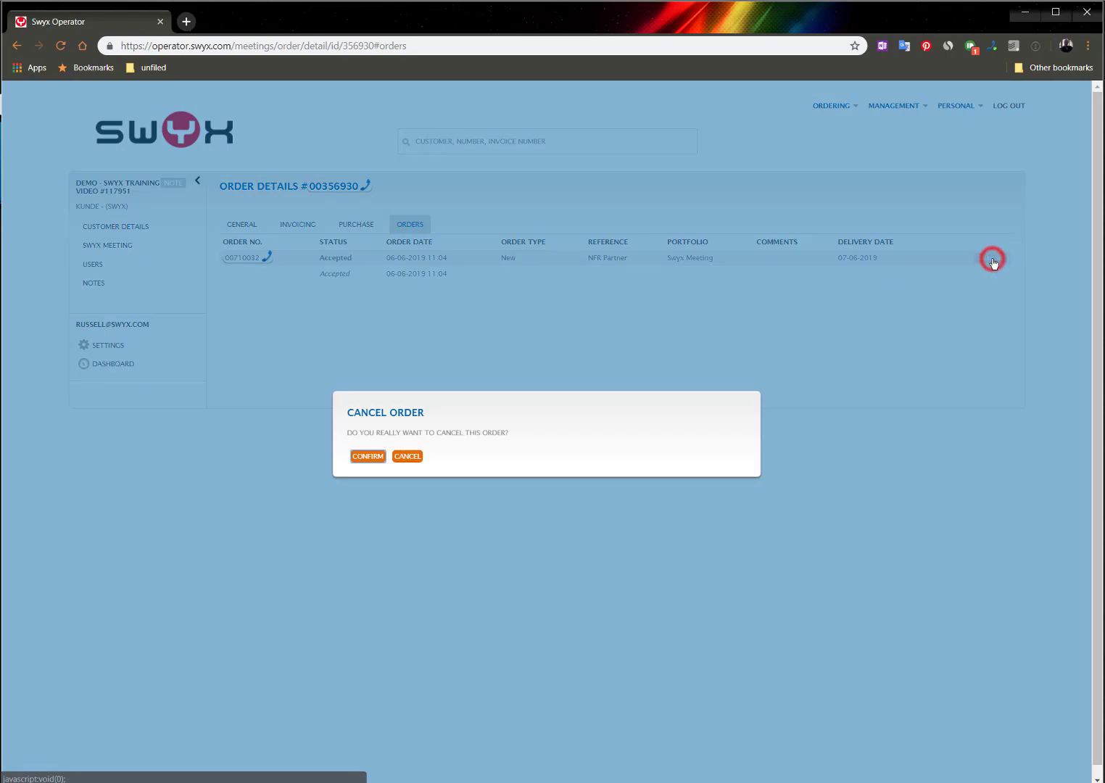
click(374, 456)
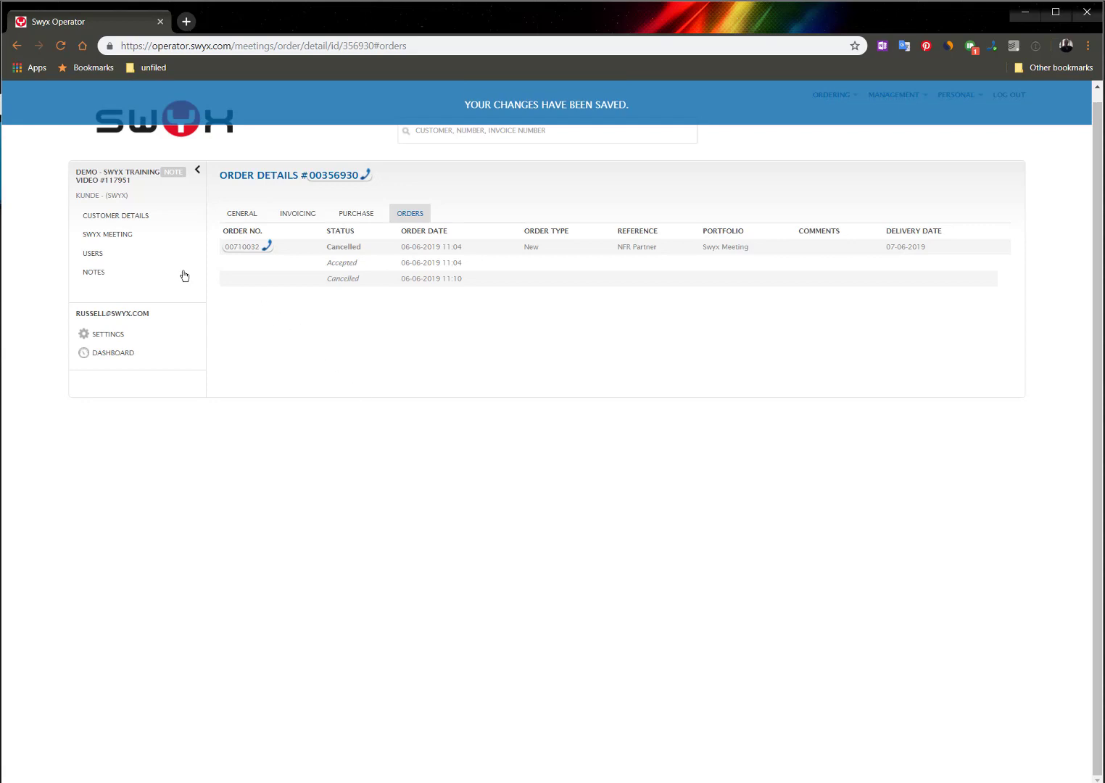
Open the active Swyx Meeting 2 order and place a change order switching it to the Swyx Meeting product for 07-06-2019
click(97, 235)
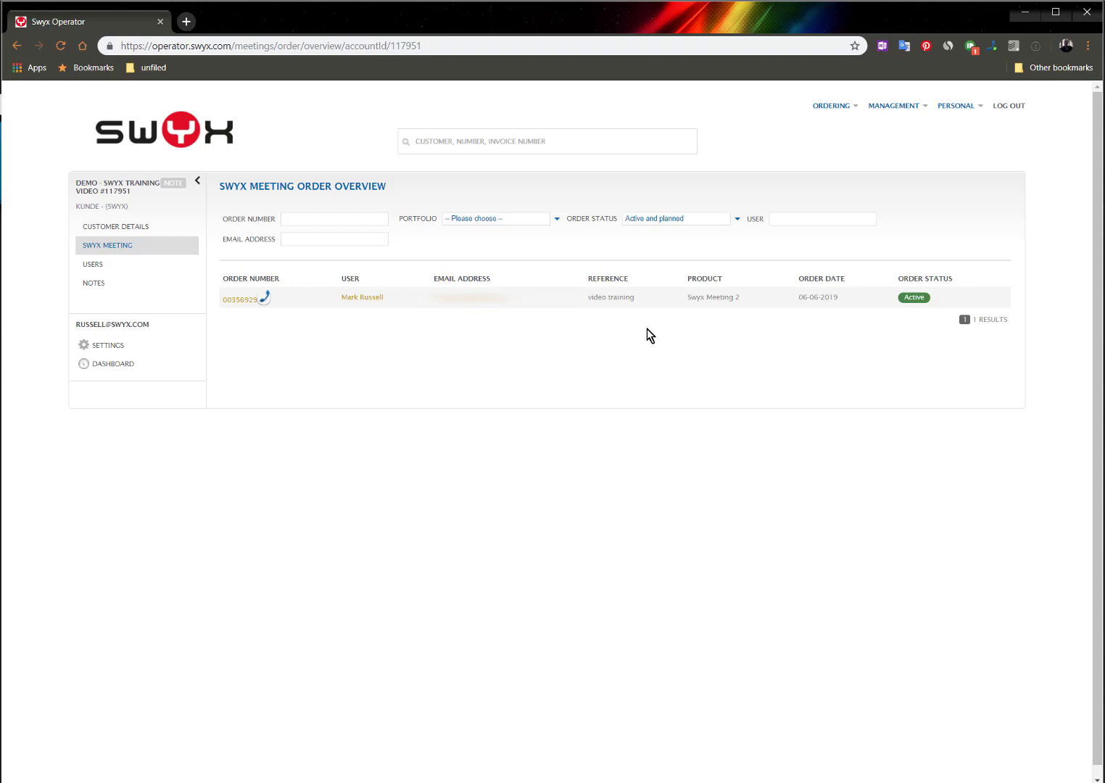
click(234, 303)
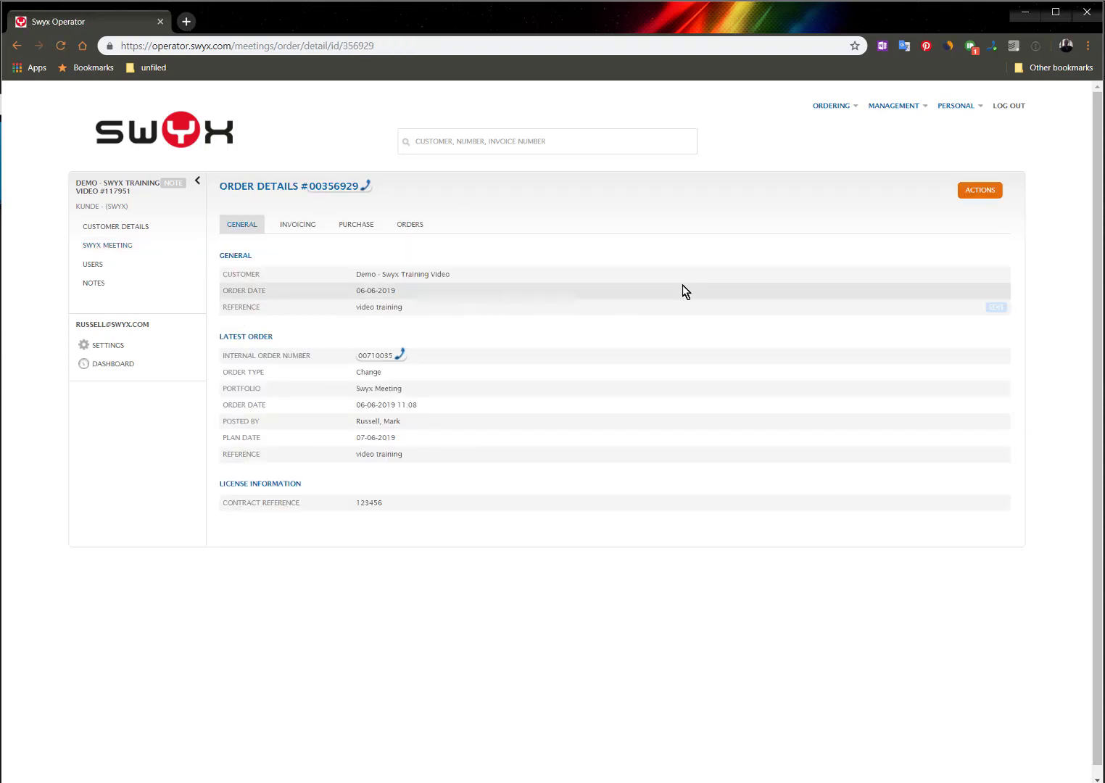
click(981, 189)
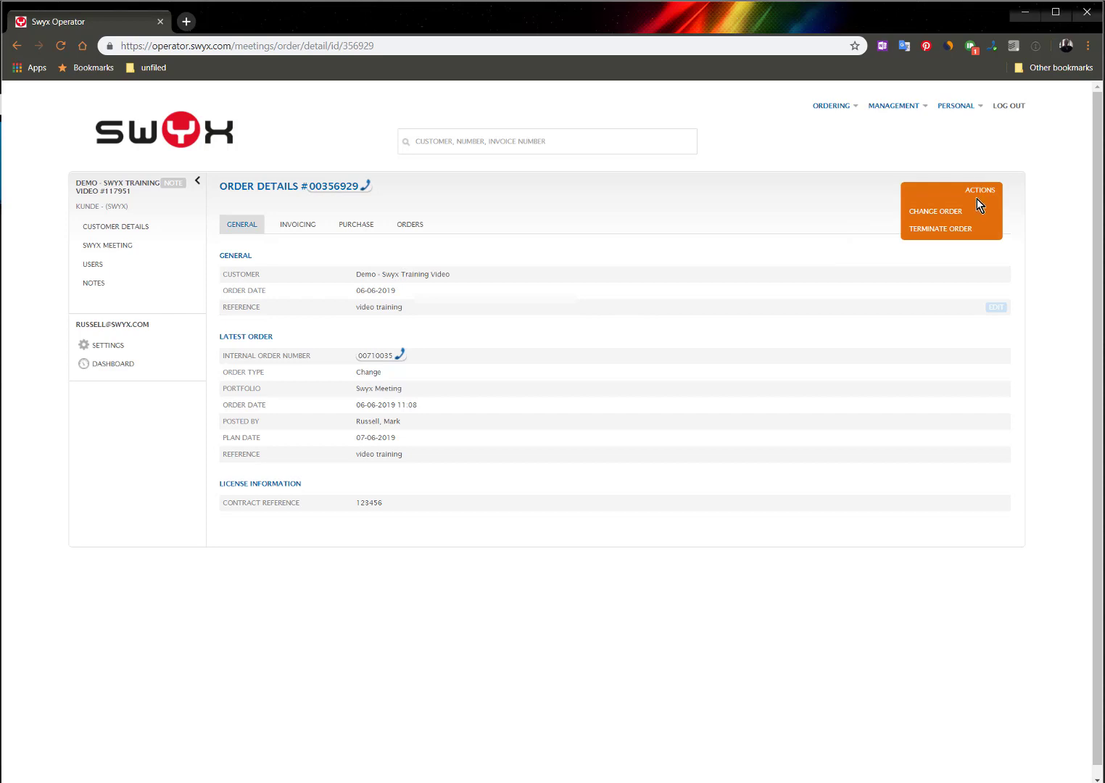
click(938, 214)
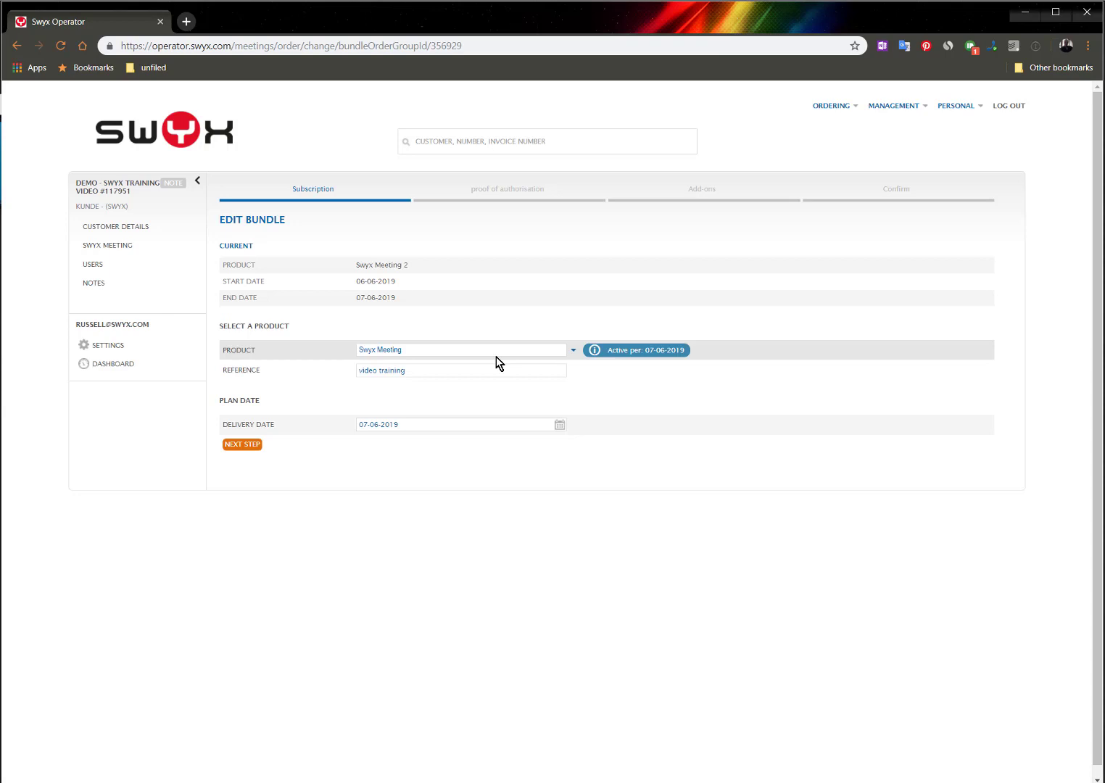
click(241, 447)
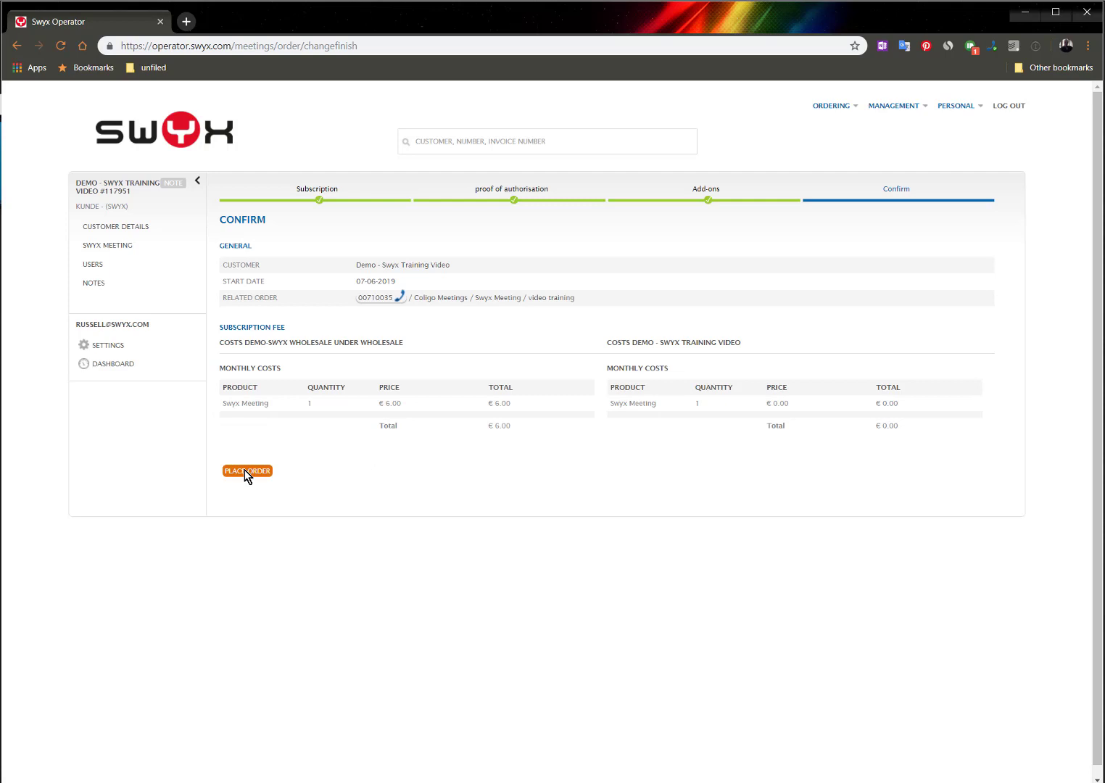
click(245, 470)
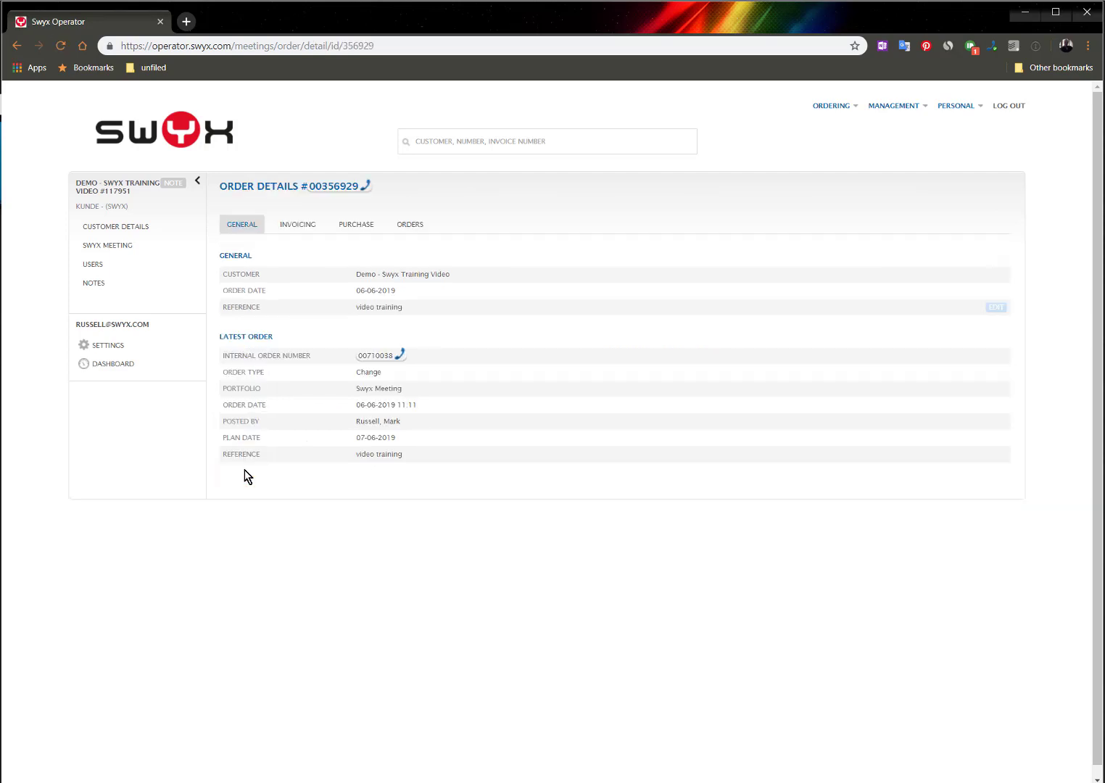
Reopen the order and cancel the accepted change order 00710038 from its order history, confirming the cancellation
click(107, 247)
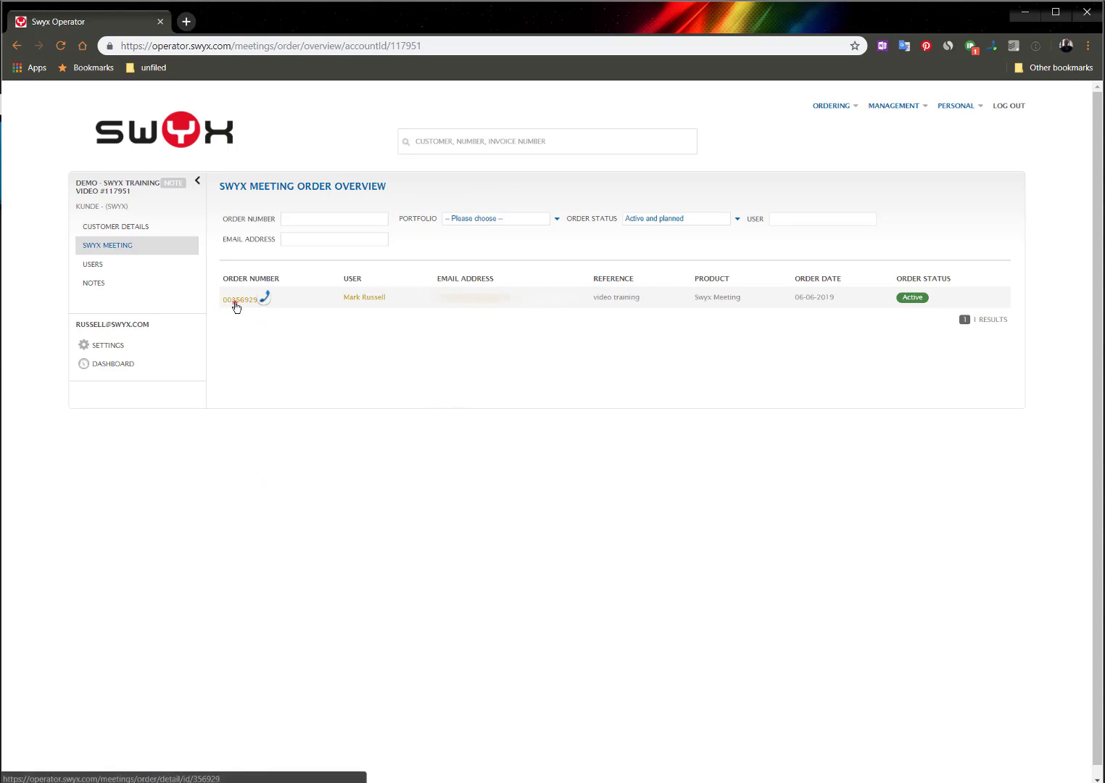
click(236, 301)
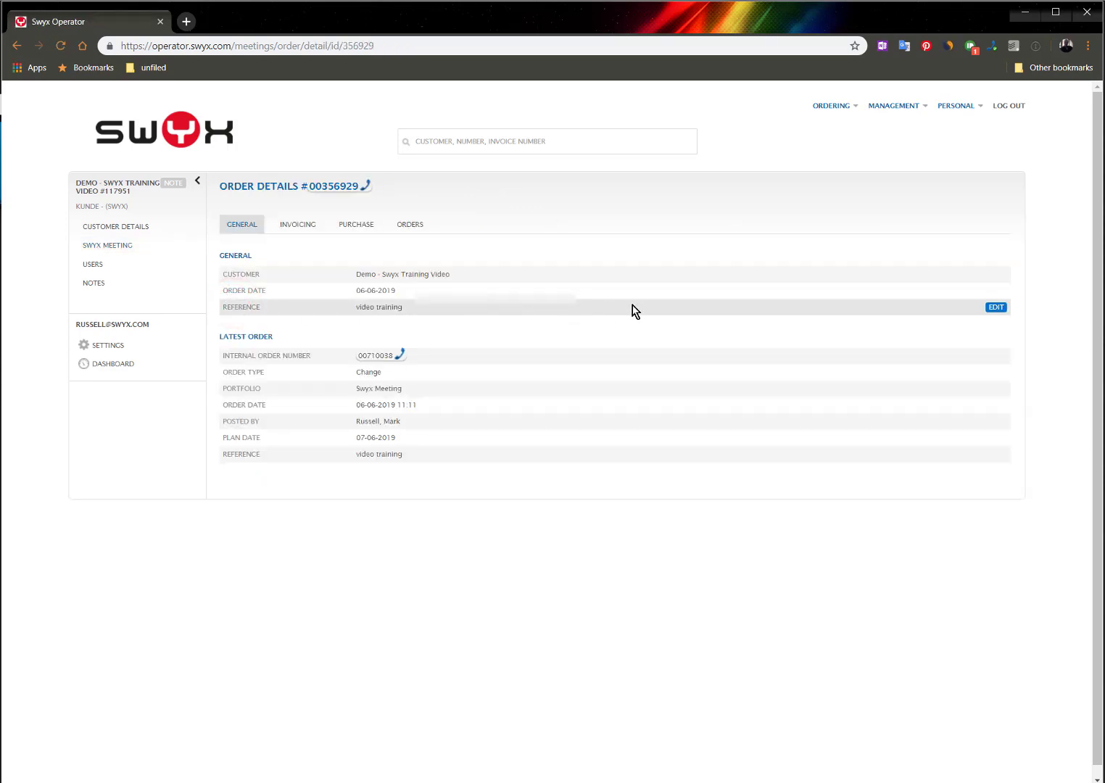
click(407, 230)
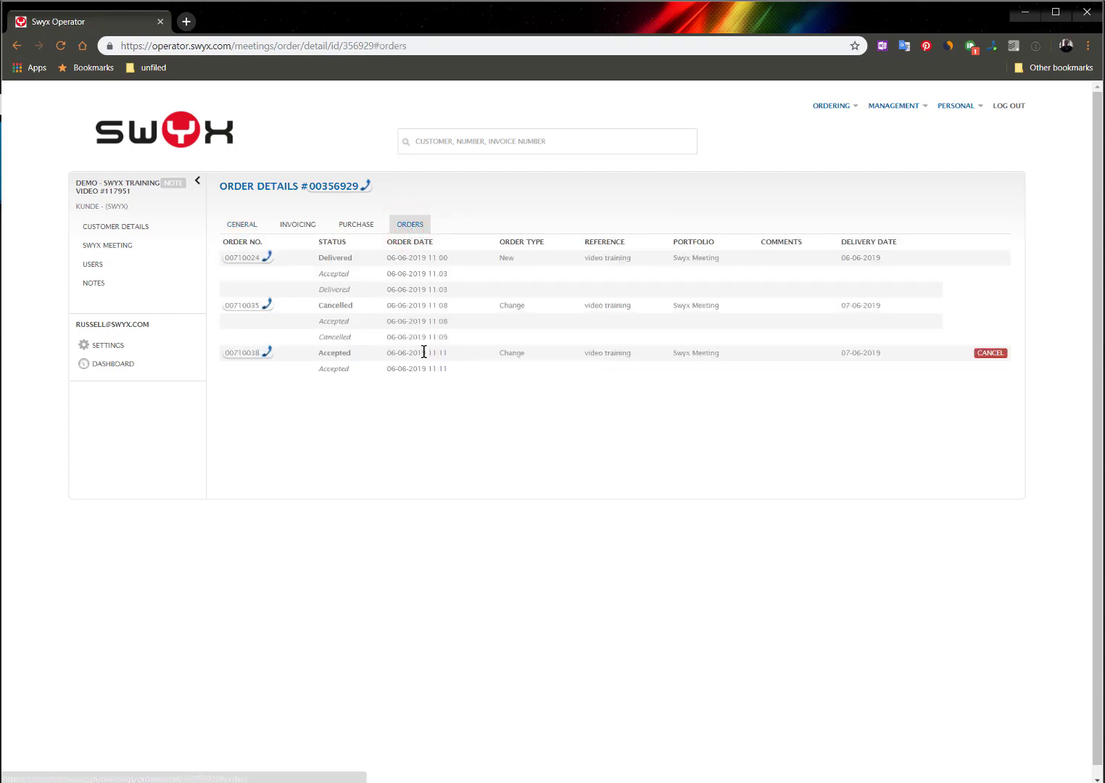
click(991, 353)
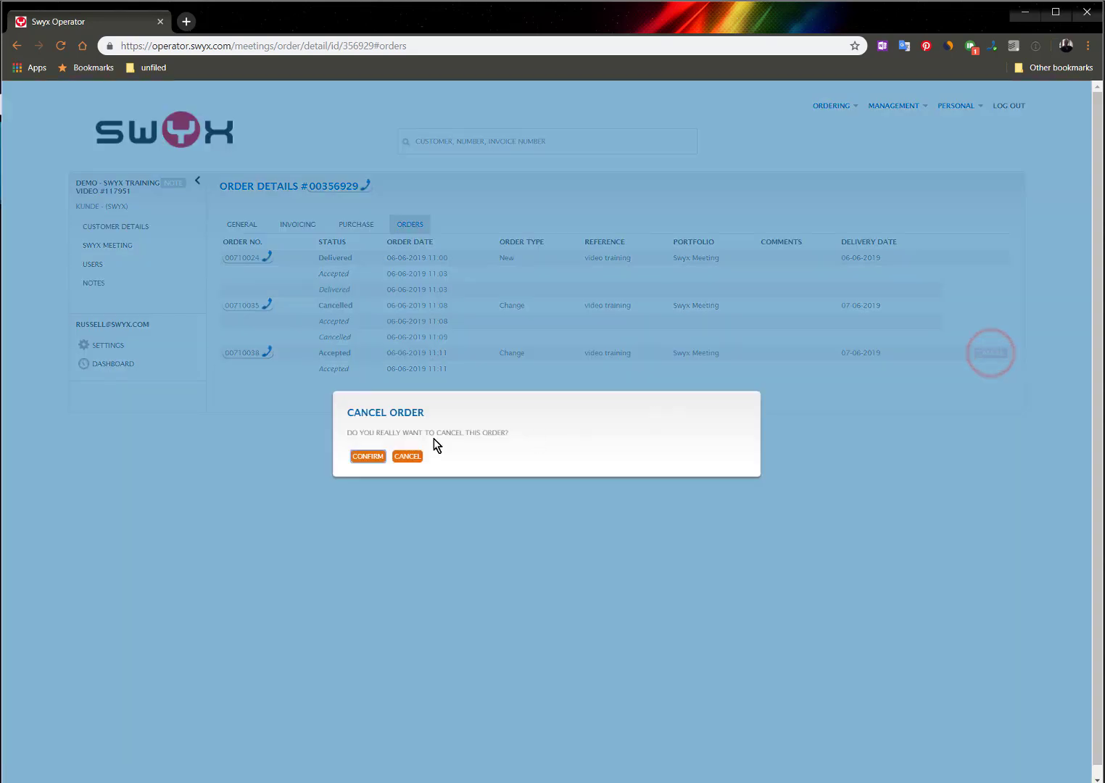
click(365, 457)
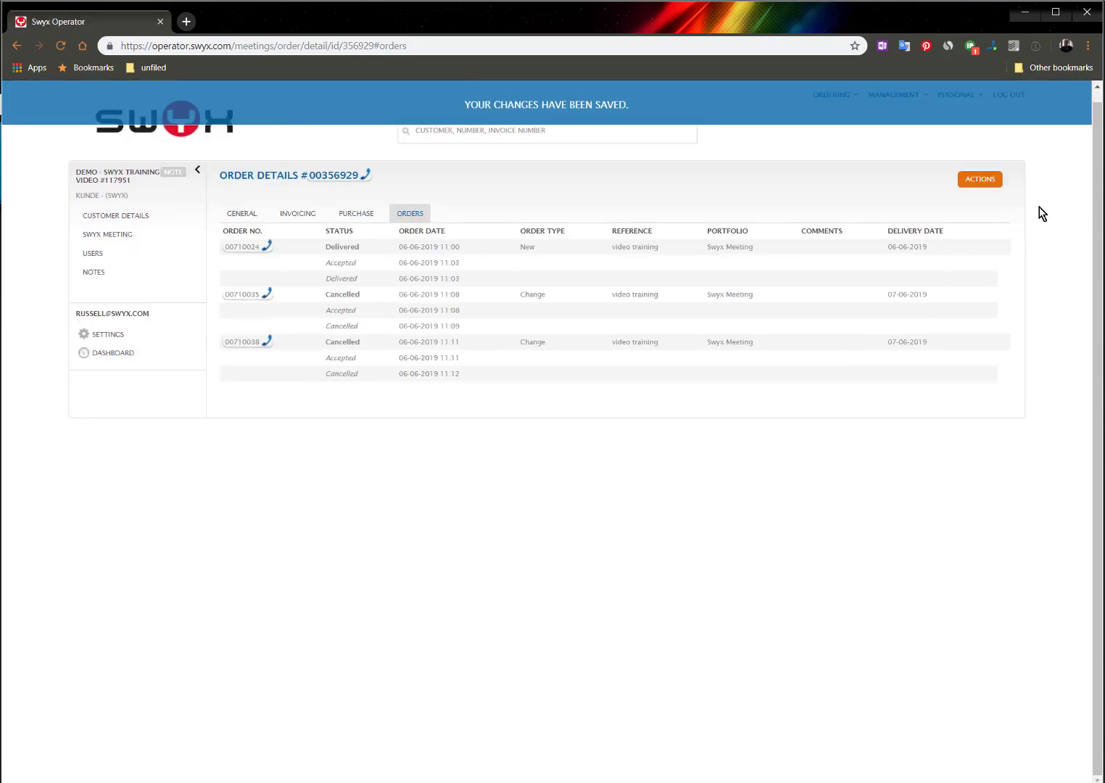
Terminate the Swyx Meeting order with end date 07-06-2019
click(981, 180)
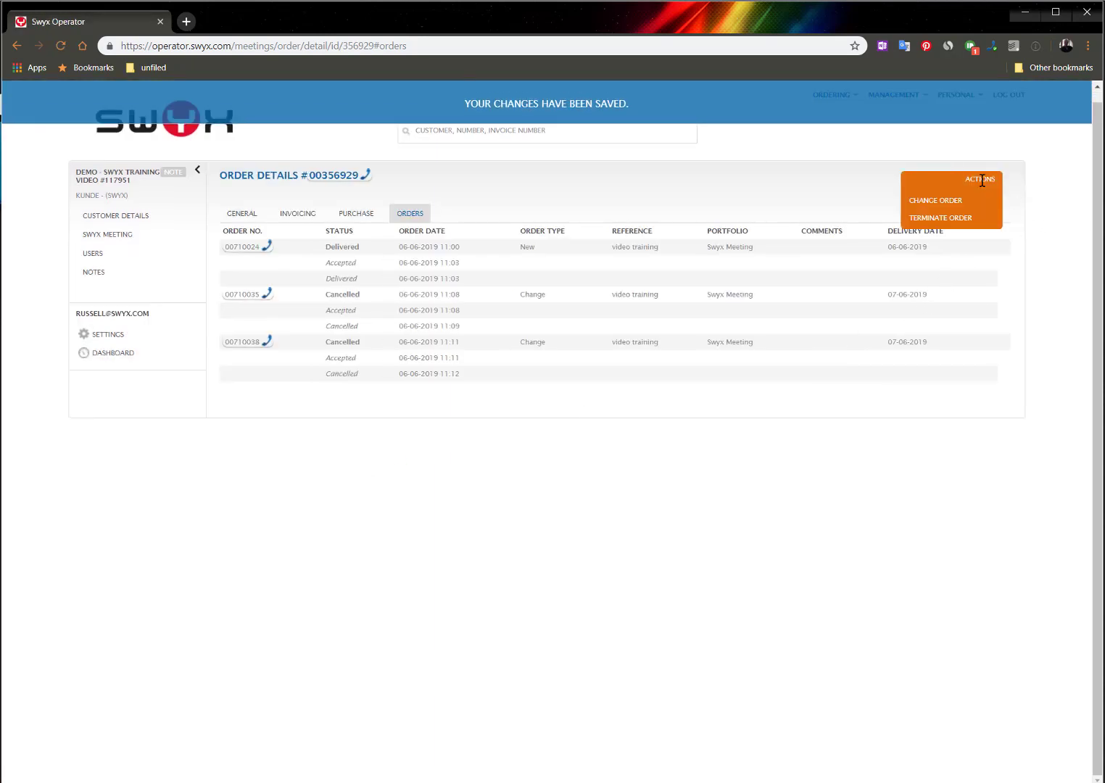
click(949, 219)
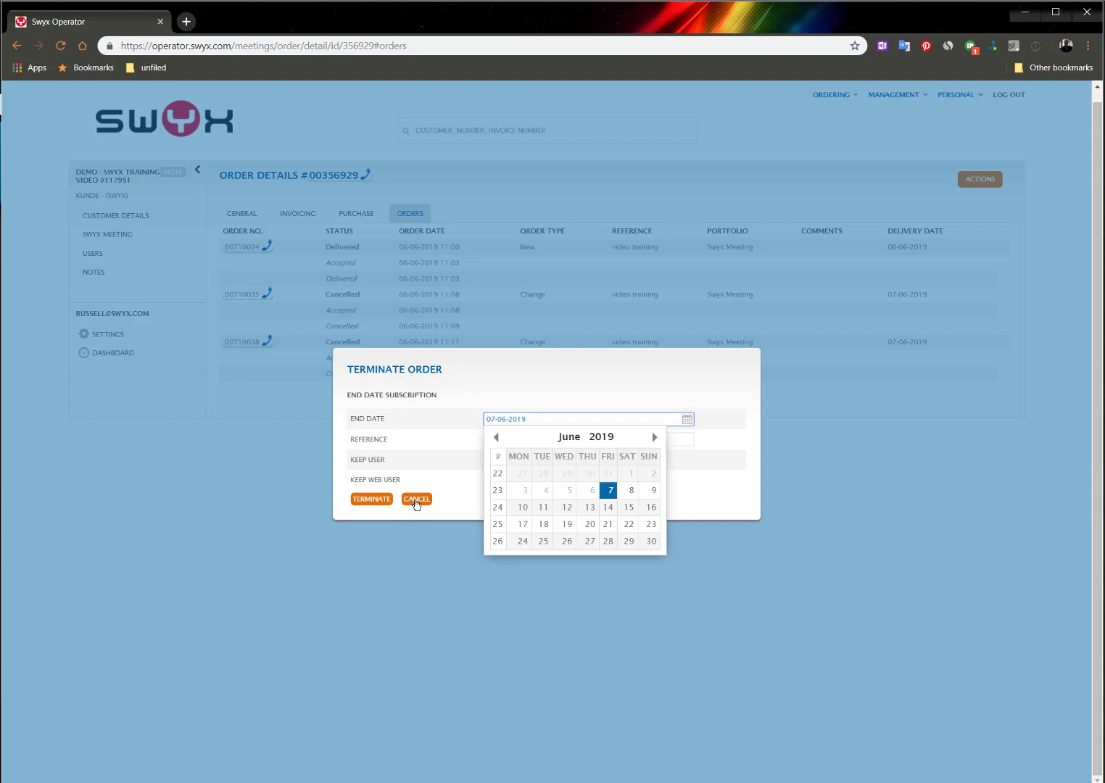
click(374, 501)
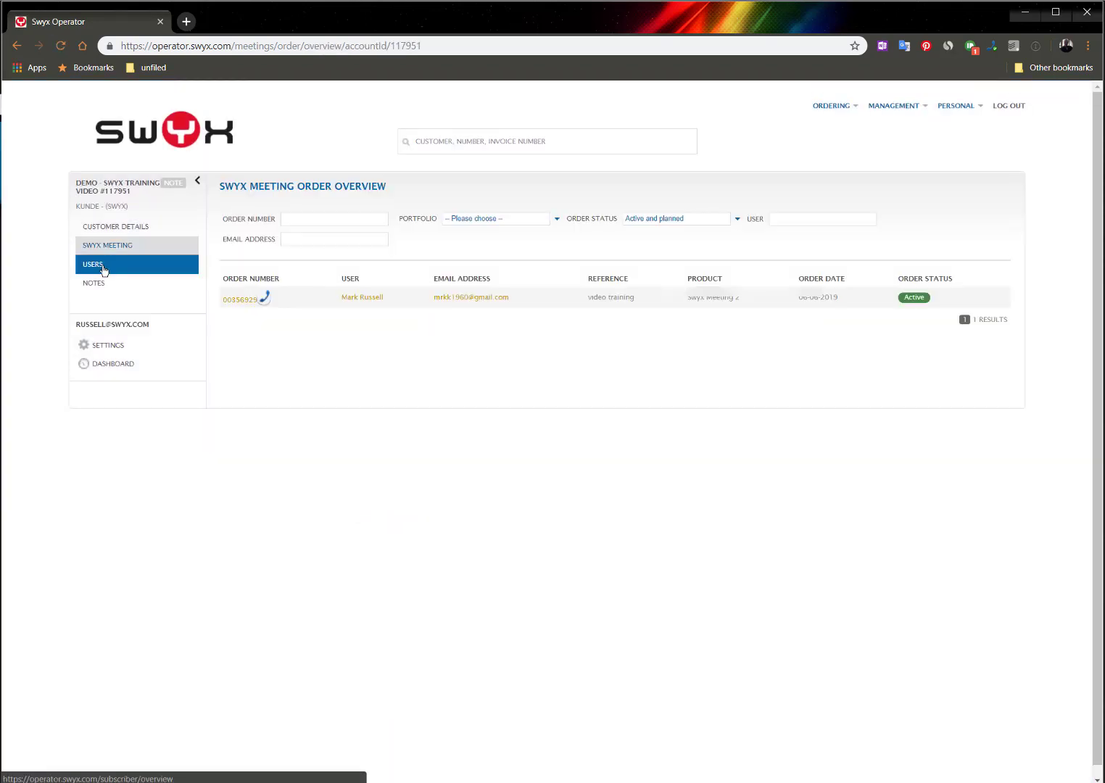
Delete the newly created user from the customer's user list, confirming the removal
click(102, 268)
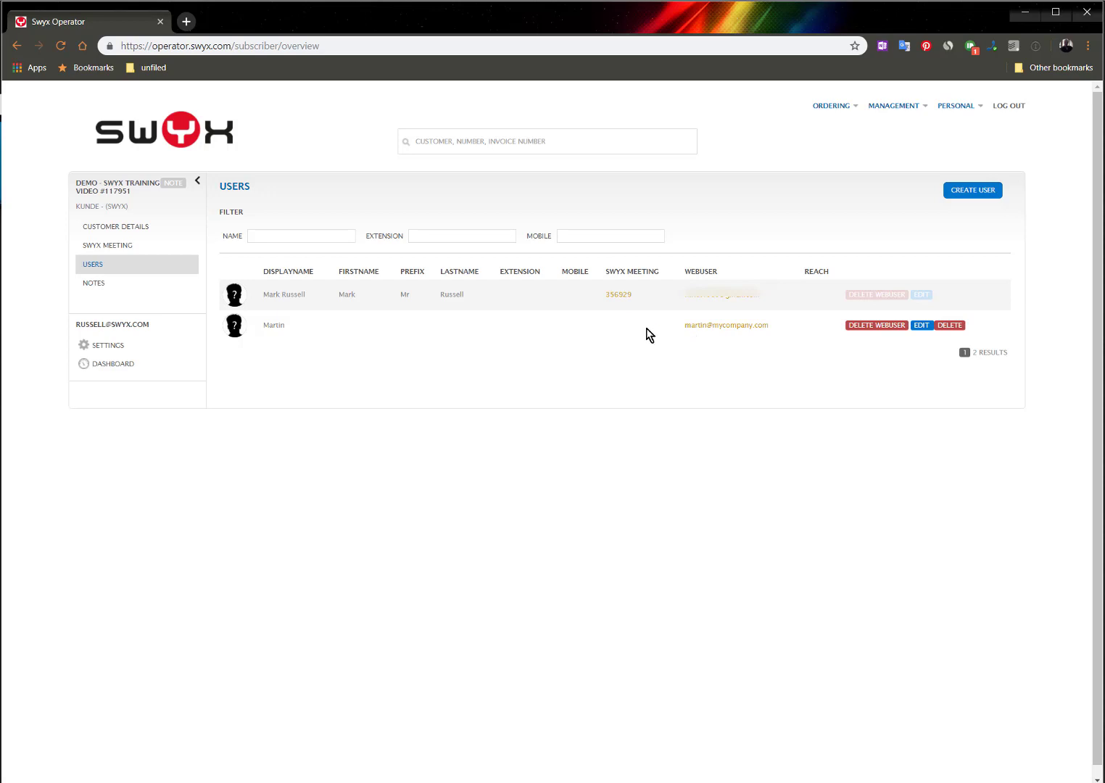
click(956, 330)
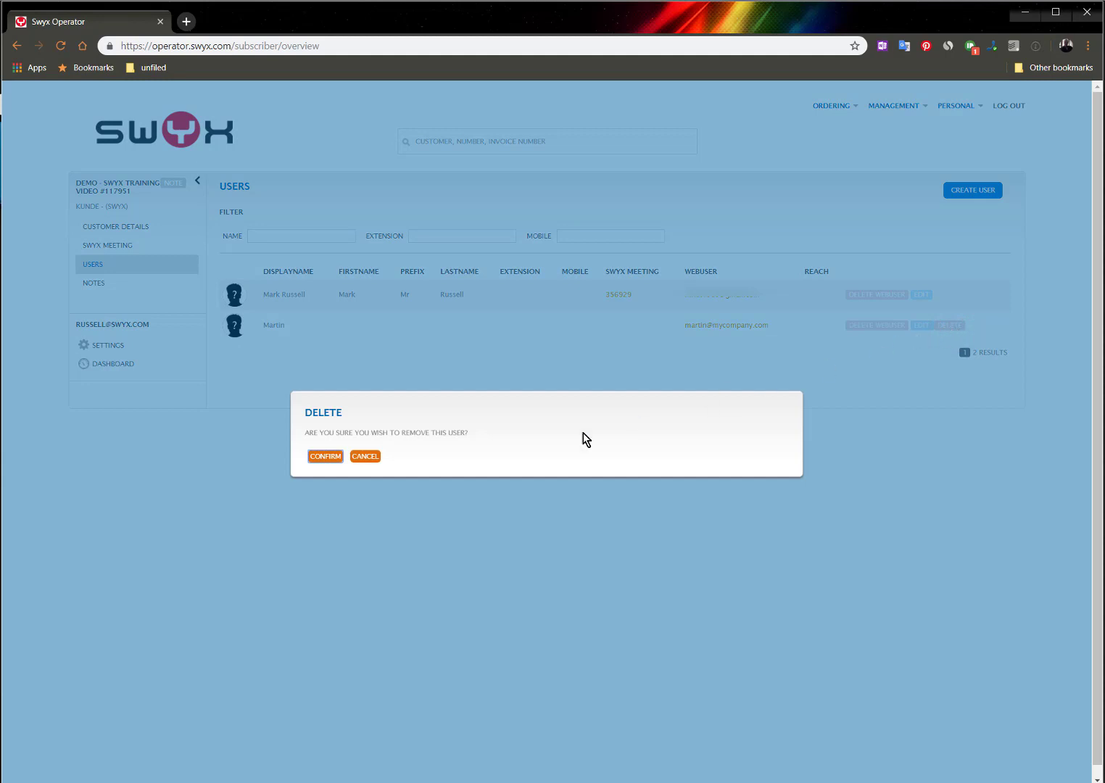
click(328, 458)
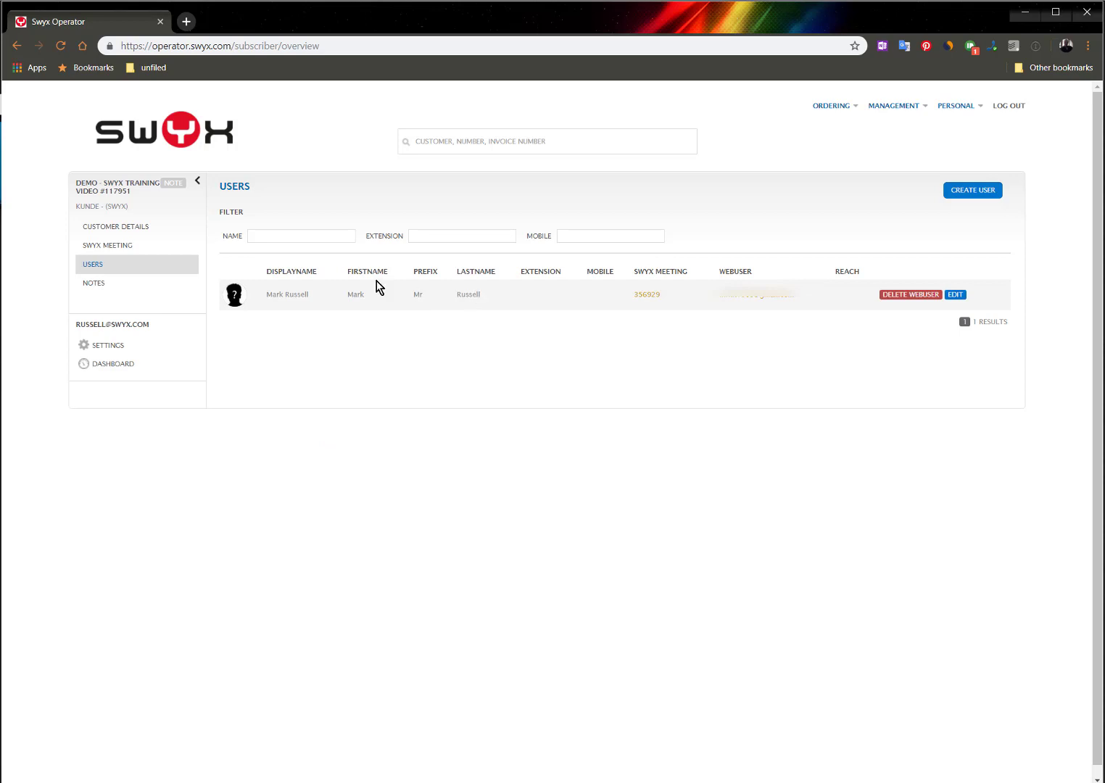
Open the demo customer's Swyx Meeting order overview
click(84, 247)
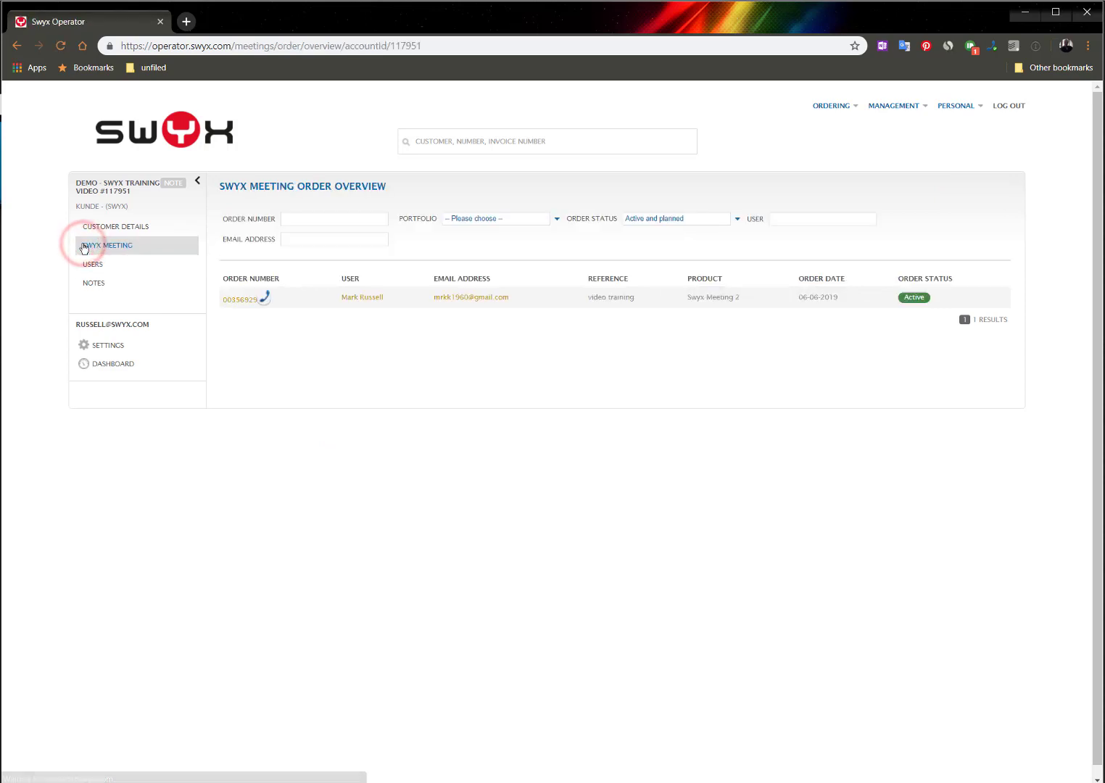